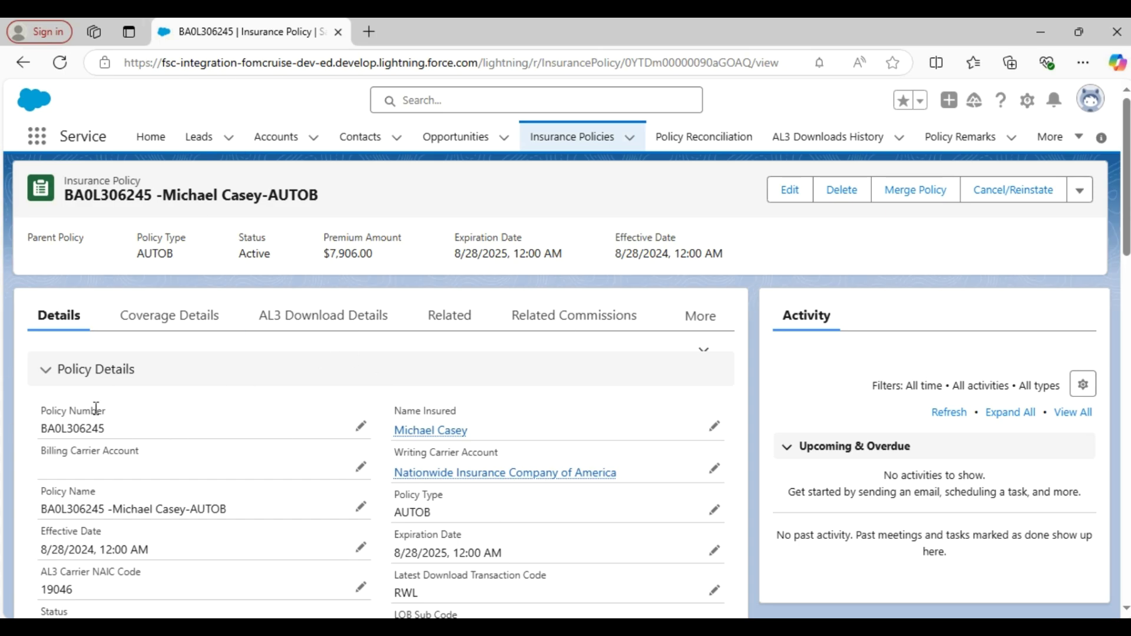
scroll(346, 449, down, 15)
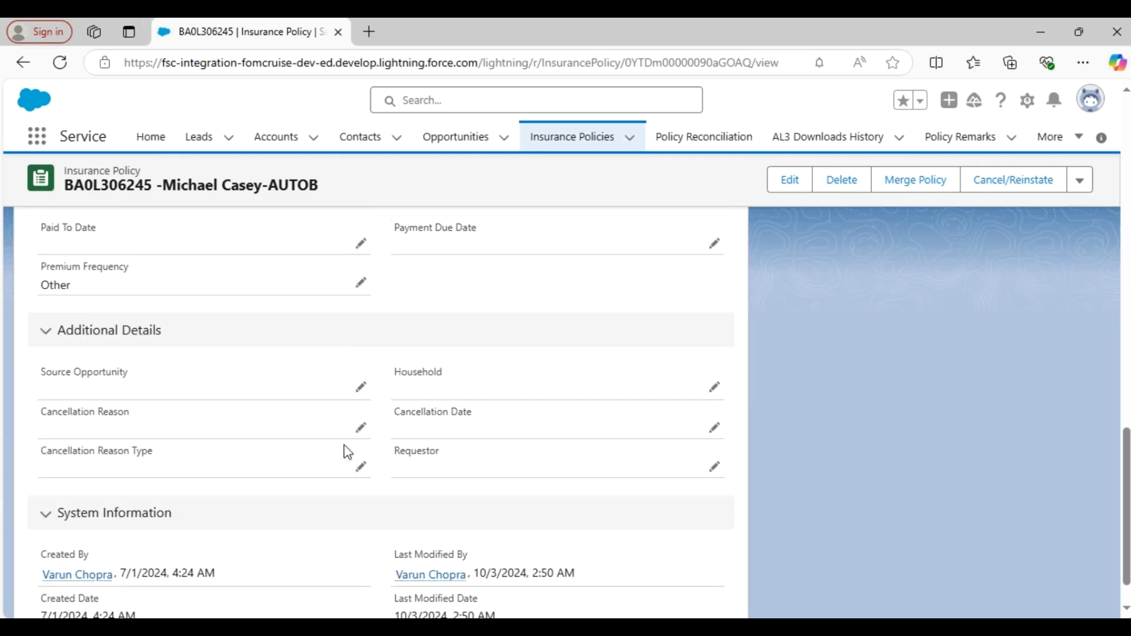
scroll(346, 453, up, 15)
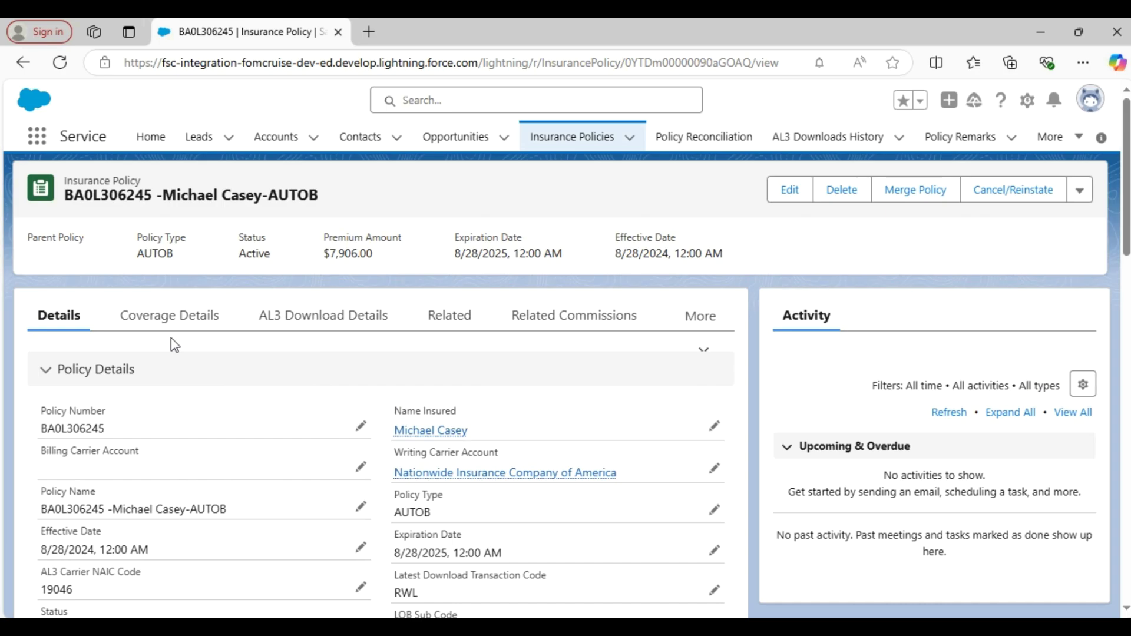
click(176, 316)
scroll(394, 488, down, 1)
scroll(306, 480, down, 15)
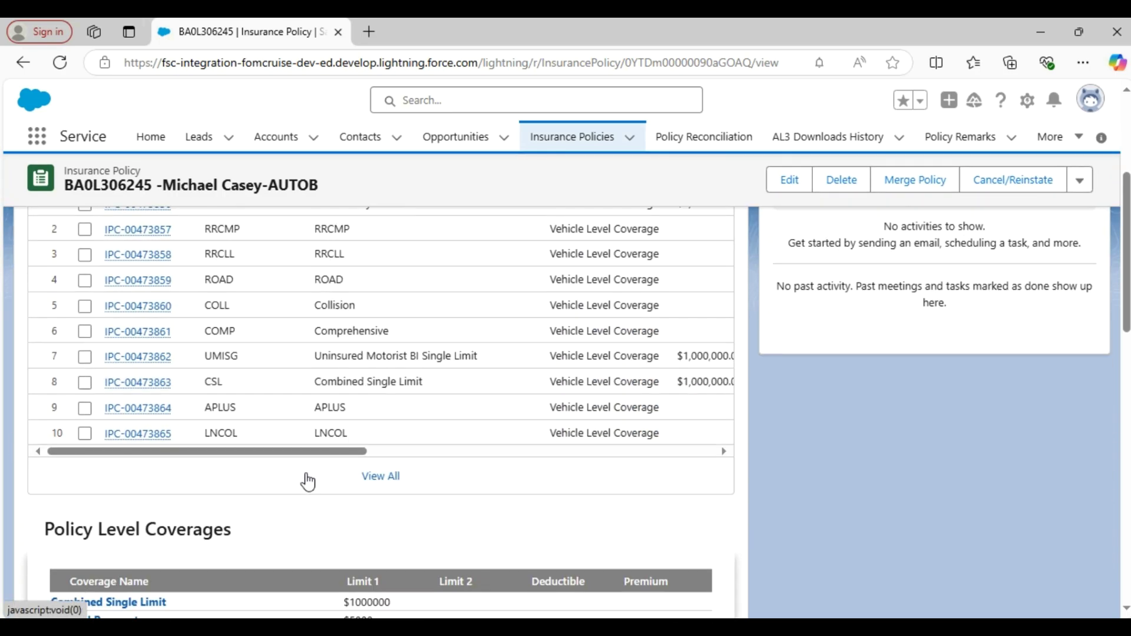
scroll(315, 483, up, 15)
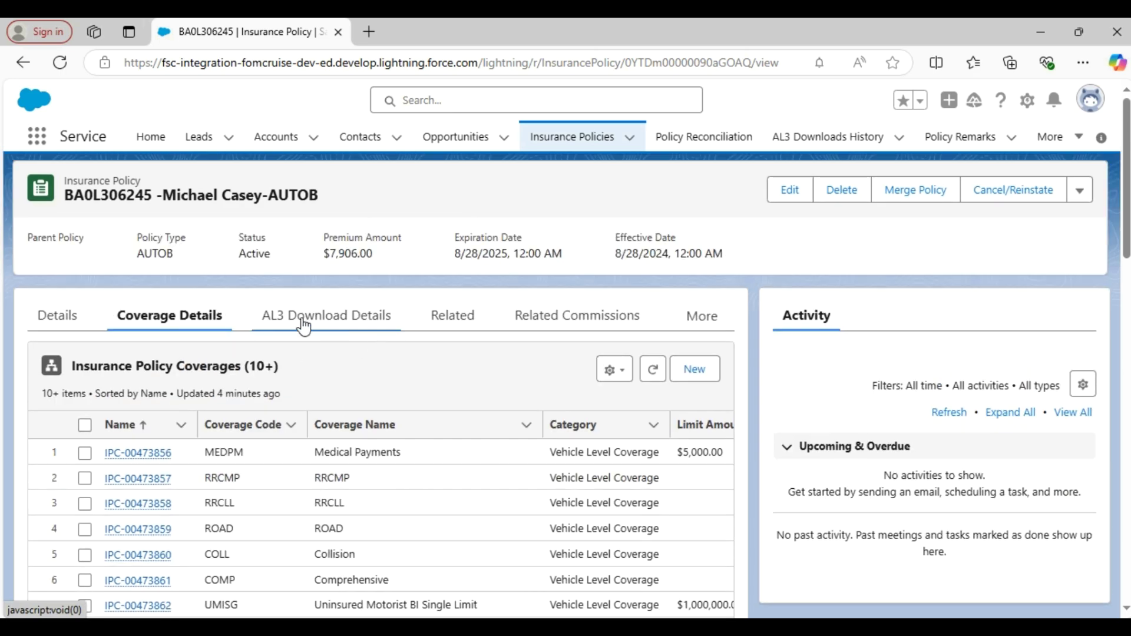
click(306, 319)
drag(316, 468, 199, 500)
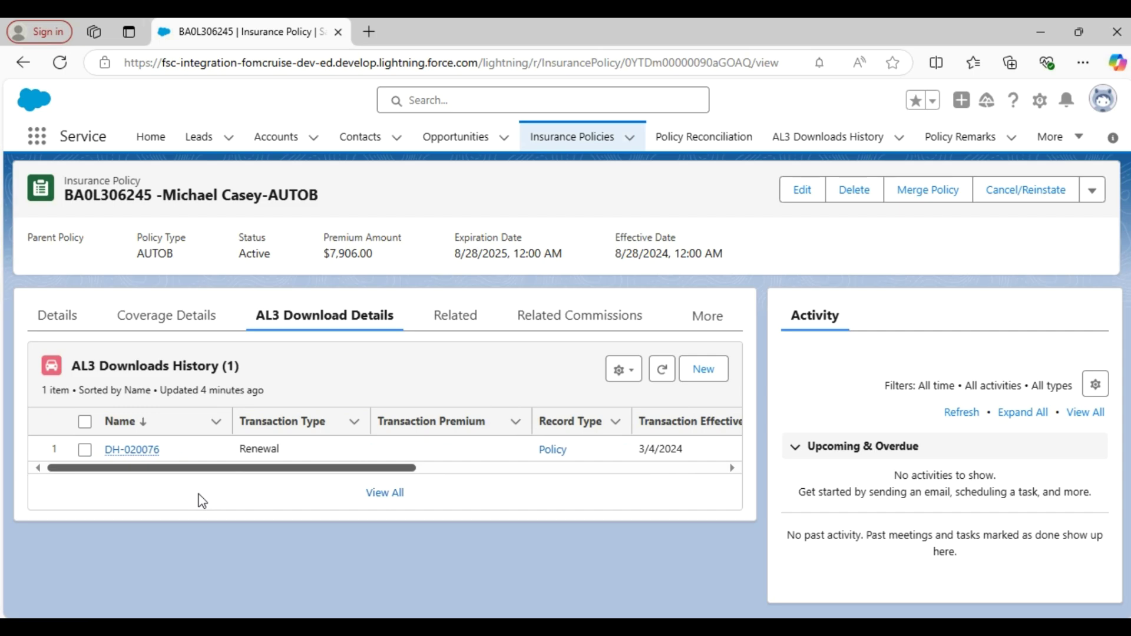
click(466, 325)
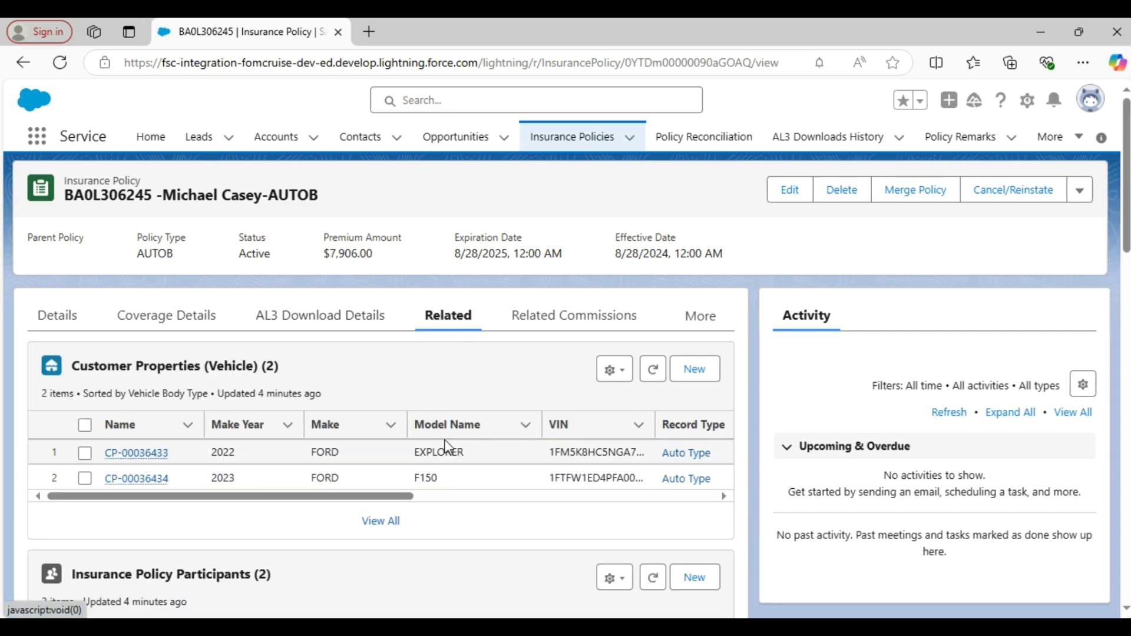
scroll(495, 412, down, 12)
scroll(506, 430, down, 7)
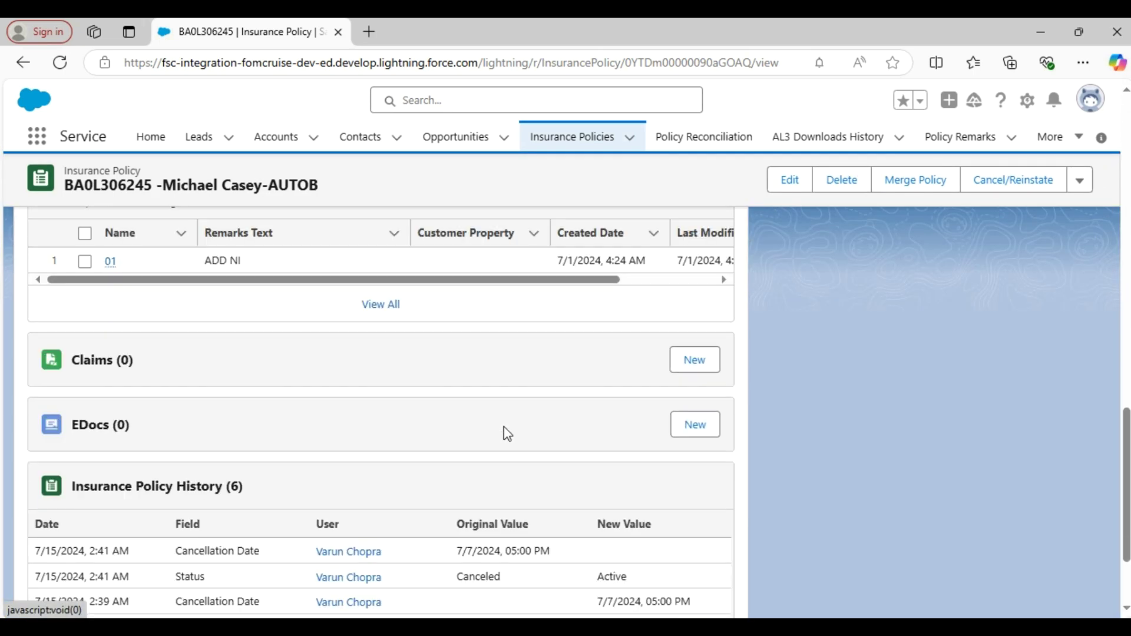
scroll(505, 433, up, 14)
scroll(505, 435, up, 5)
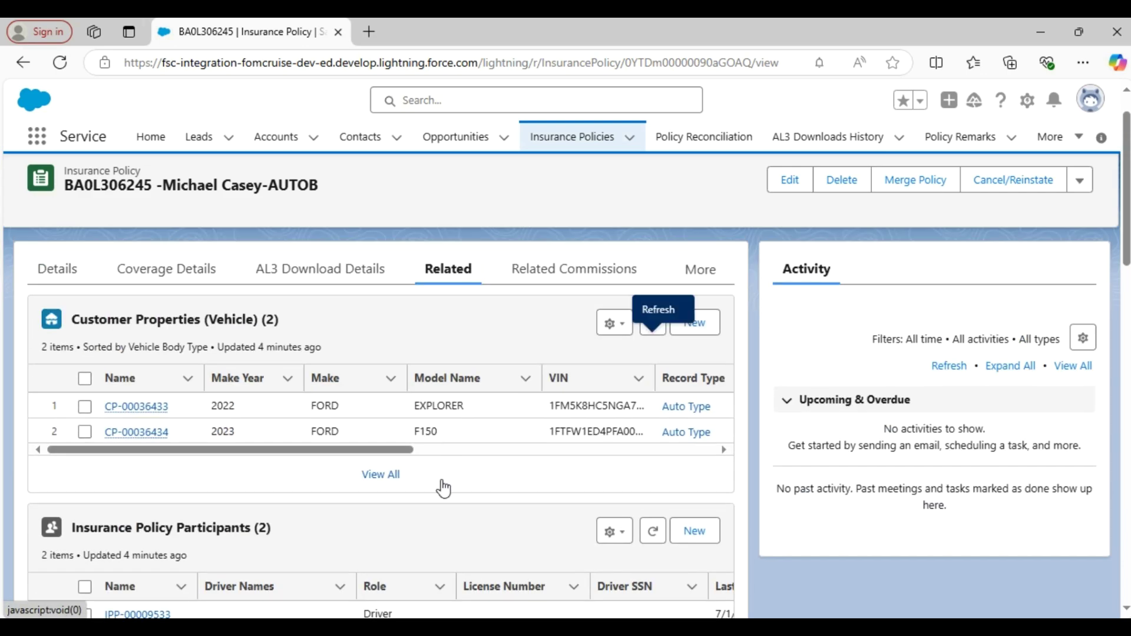
click(40, 275)
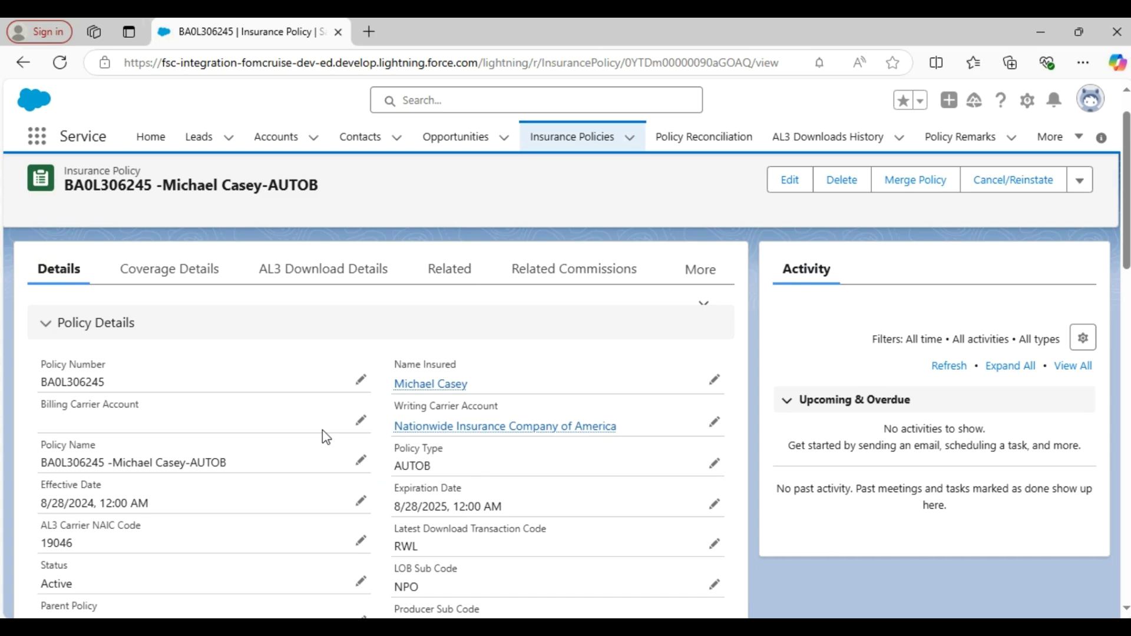
- Choose '[0025] - Certificate of Liability Insurance' from the policy's actions menu
click(1080, 181)
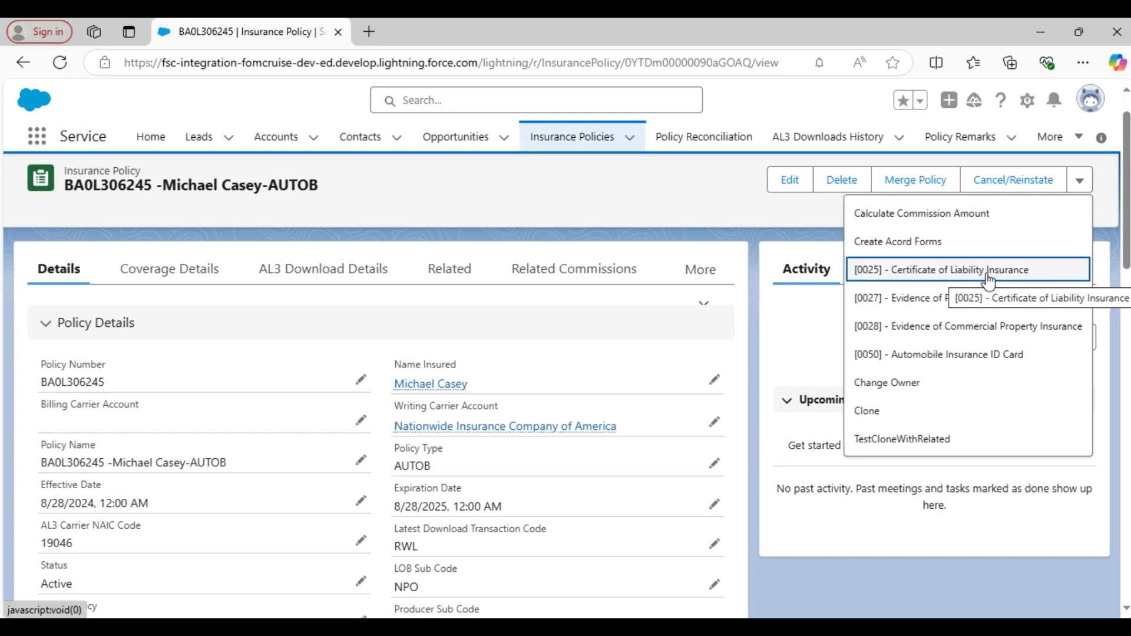
click(948, 273)
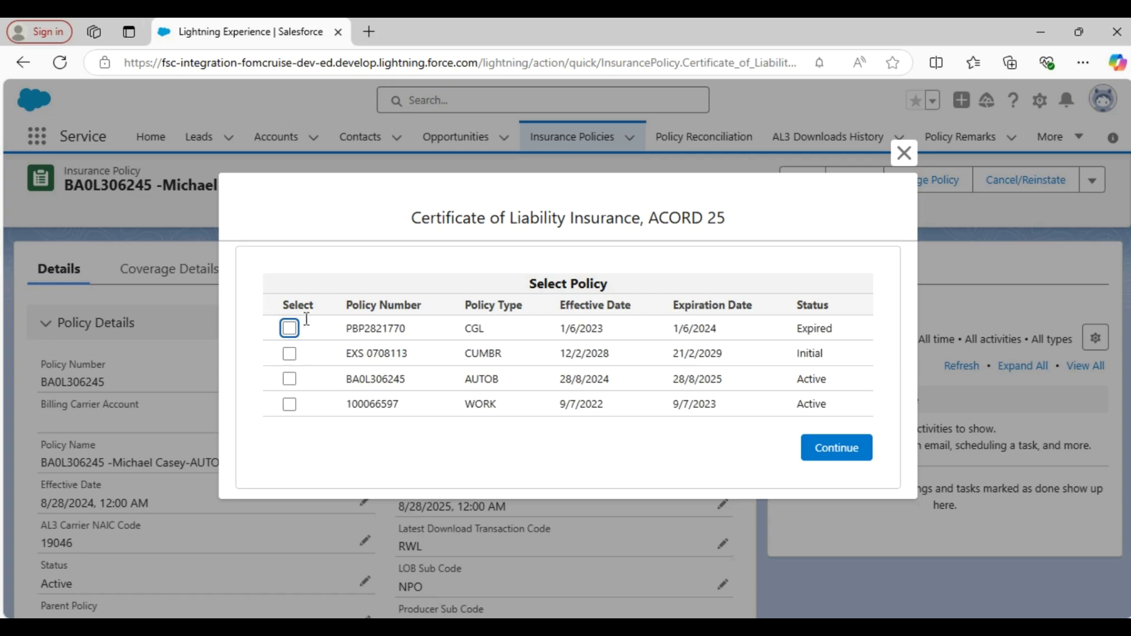
- Select the CGL, CUMBR, AUTOB and WORK policies and continue to certificate holders
click(289, 328)
click(289, 353)
click(289, 378)
click(289, 404)
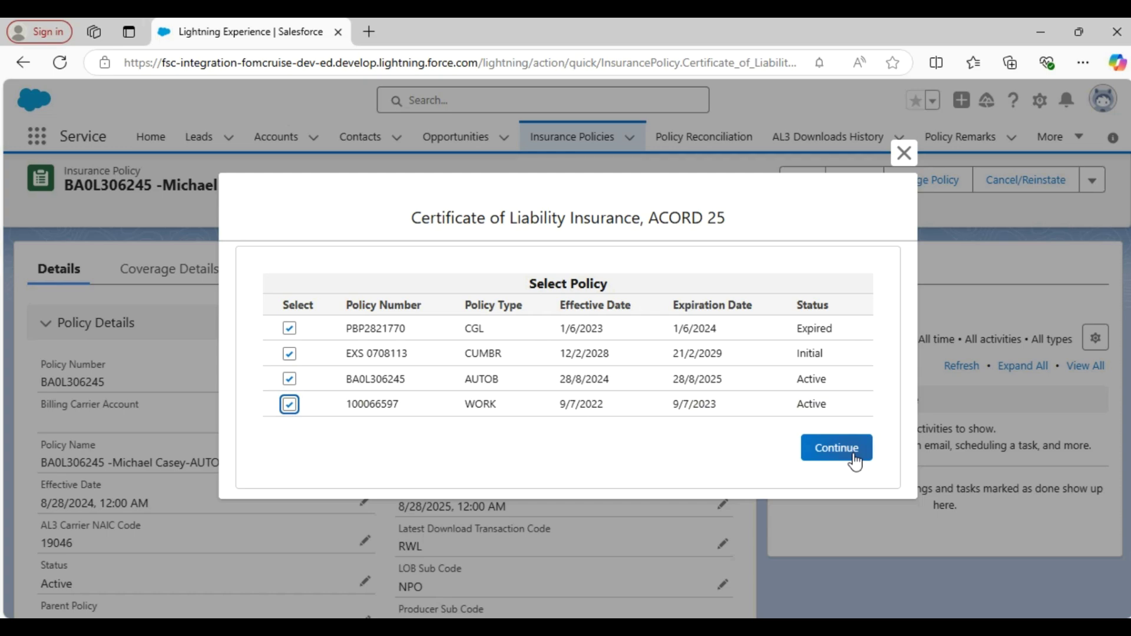
click(836, 448)
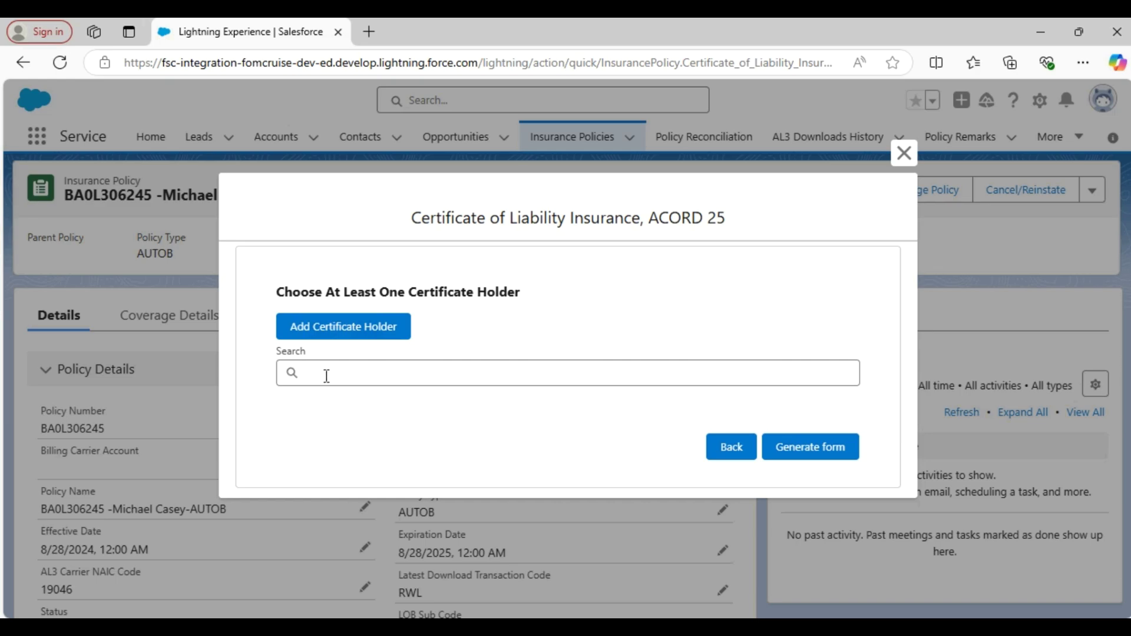
- Add a new certificate holder, entering the holder's name and pasting the street address
click(348, 330)
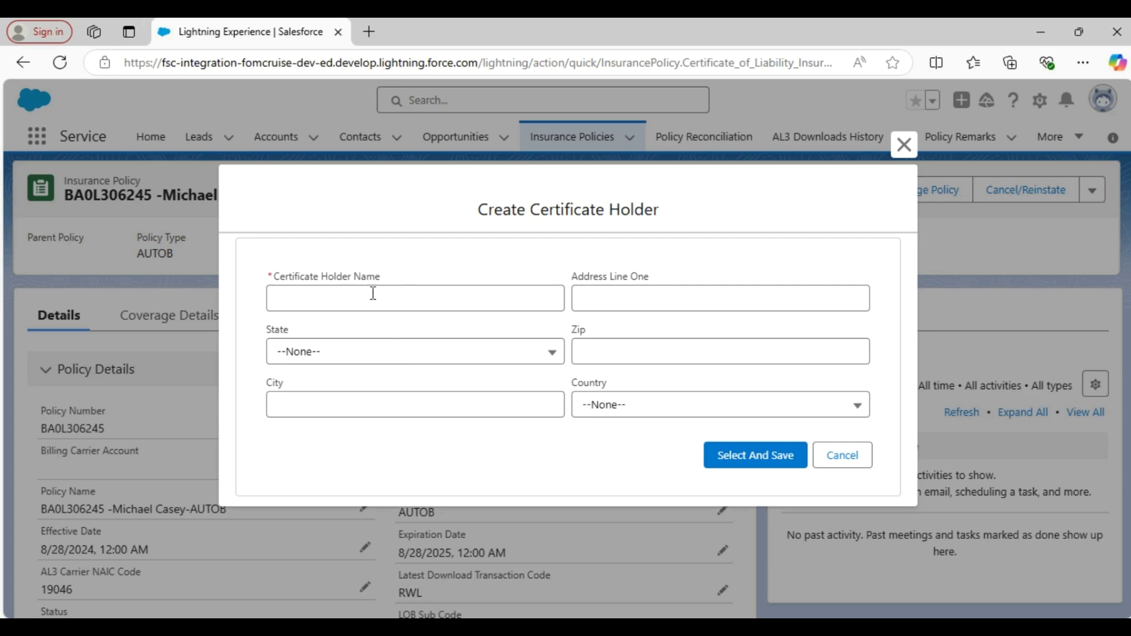
click(416, 299)
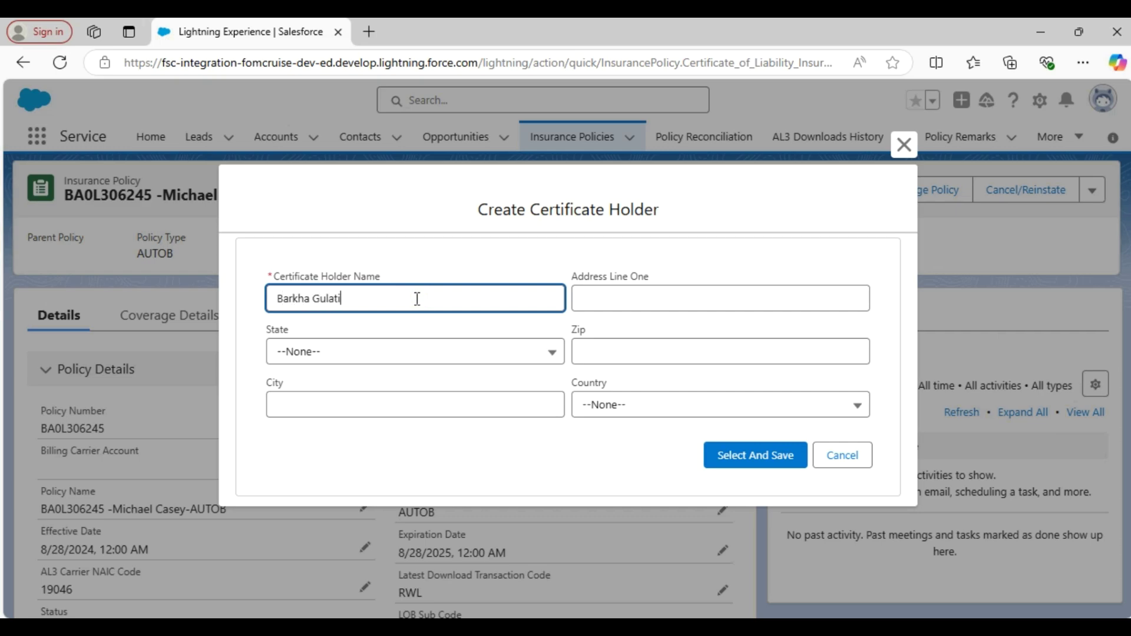
click(633, 295)
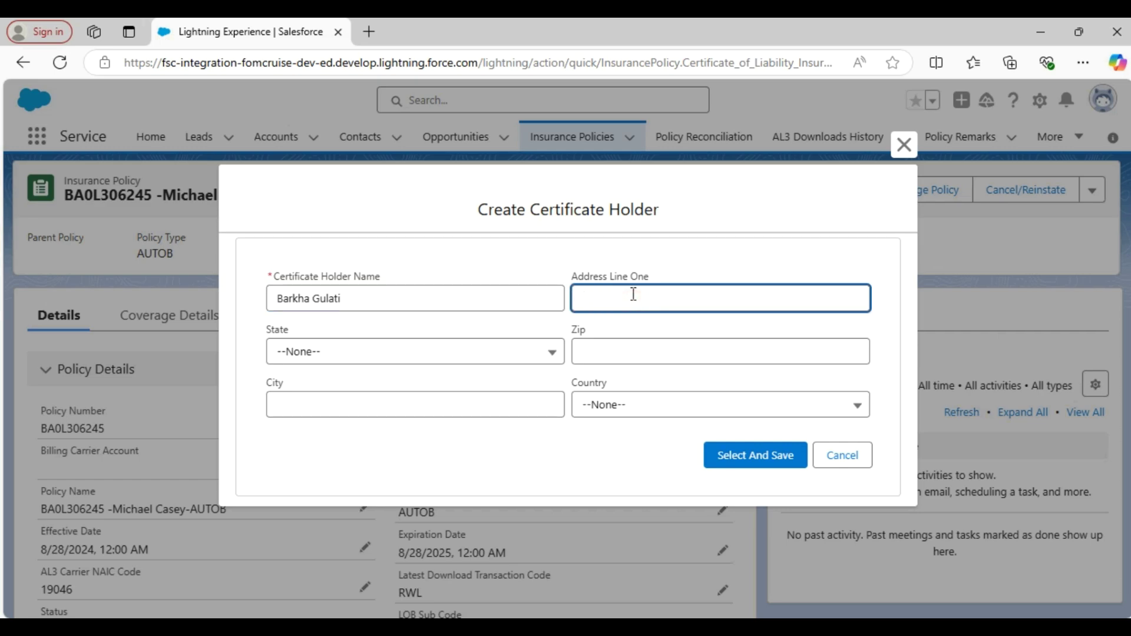
- Set the holder's state to Georgia(GA), enter zip and city, and set country to US
click(371, 354)
scroll(411, 502, down, 4)
click(342, 497)
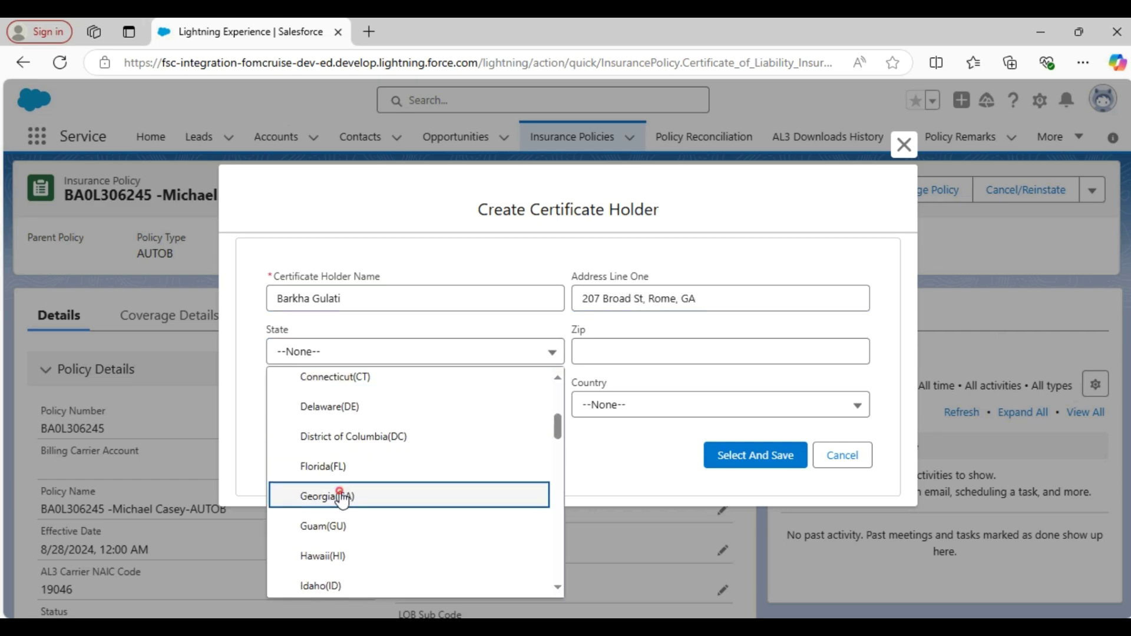
click(643, 353)
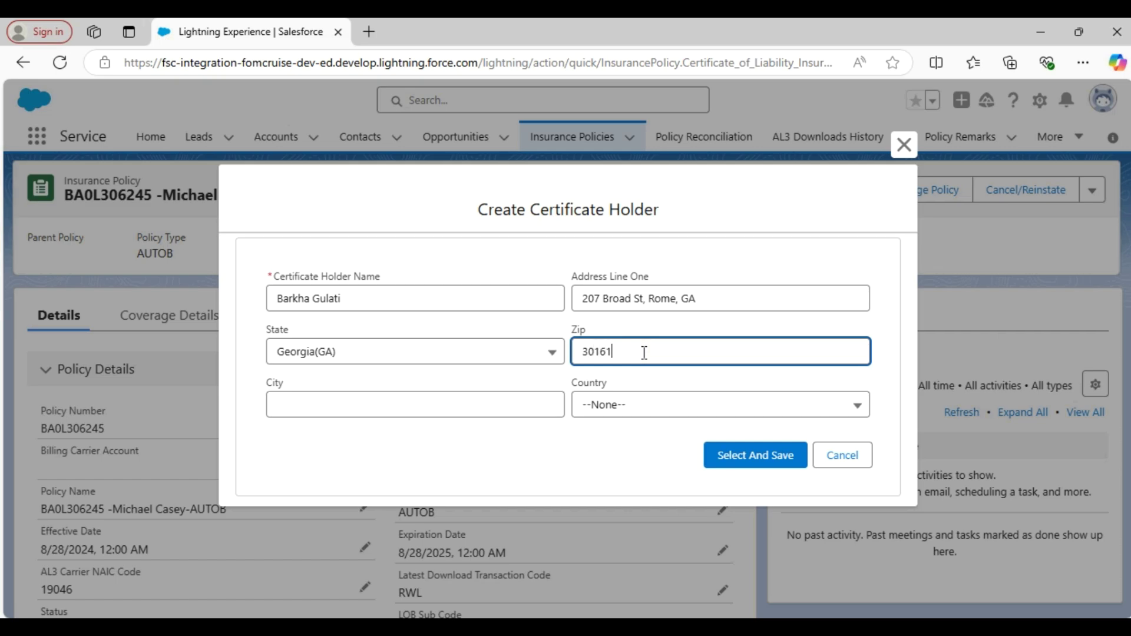
click(415, 411)
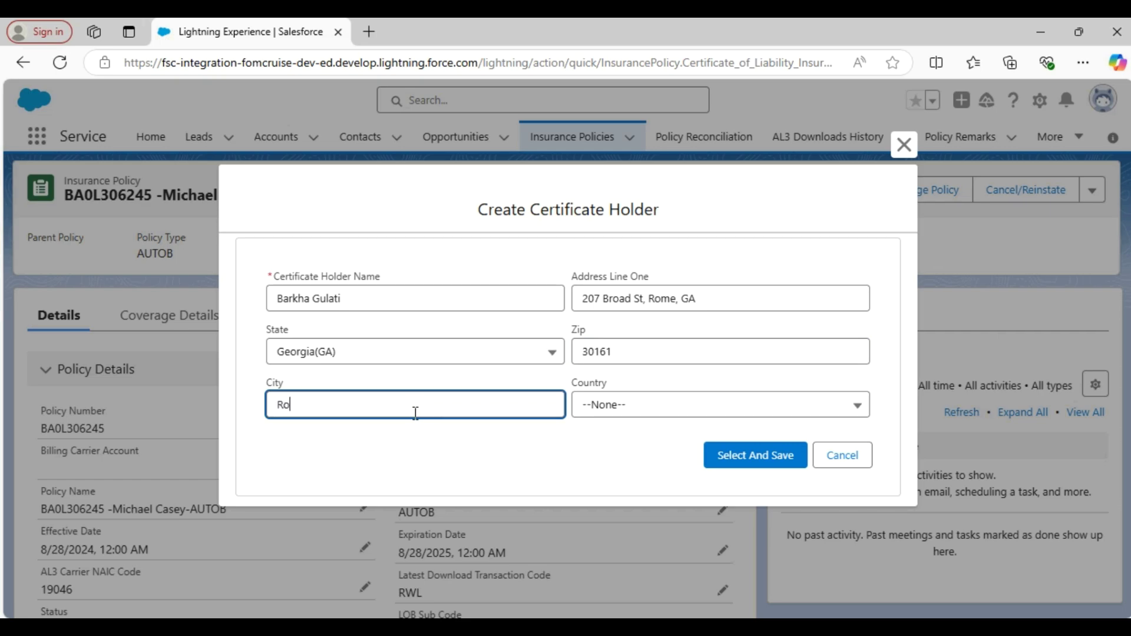
click(648, 405)
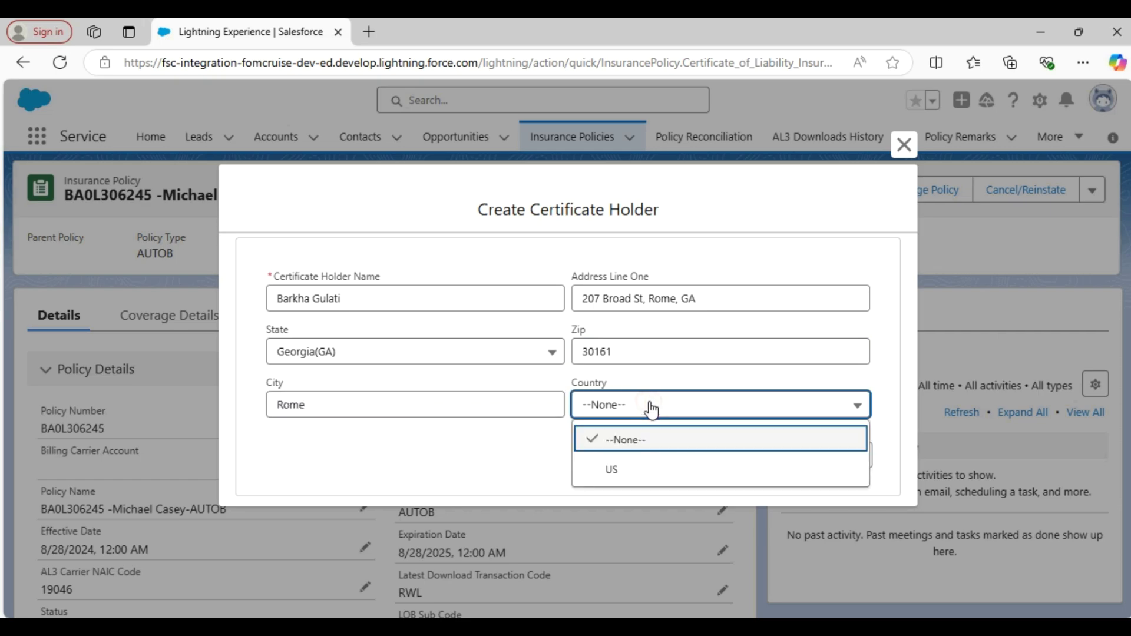
click(647, 467)
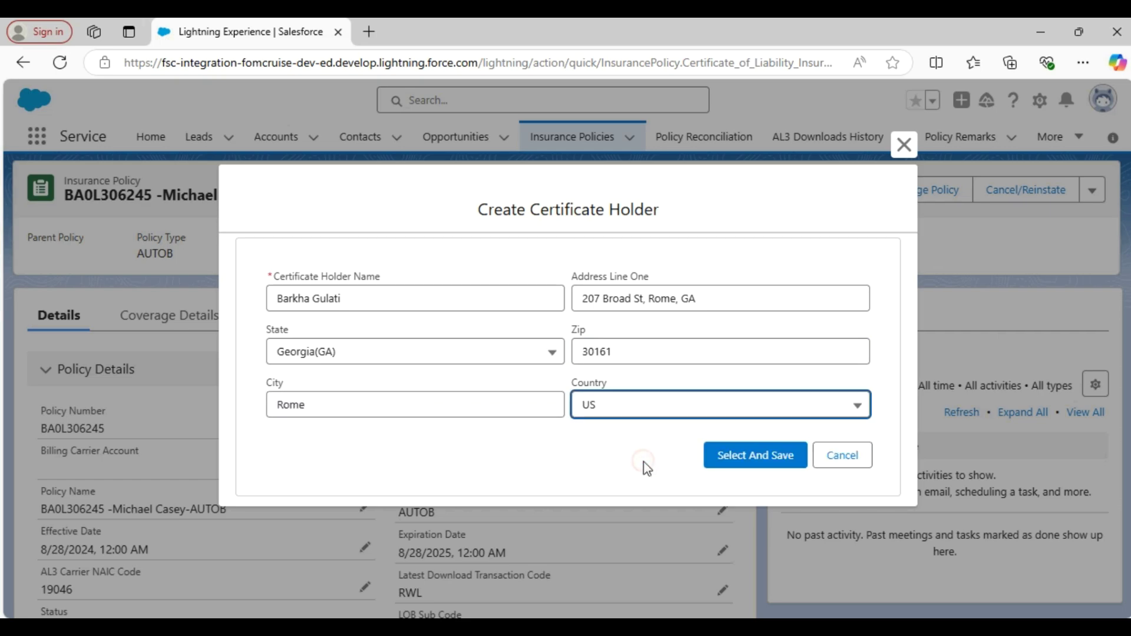
- Save and select the new holder, generate the ACORD 25 form, and open it in FormCruise
click(747, 461)
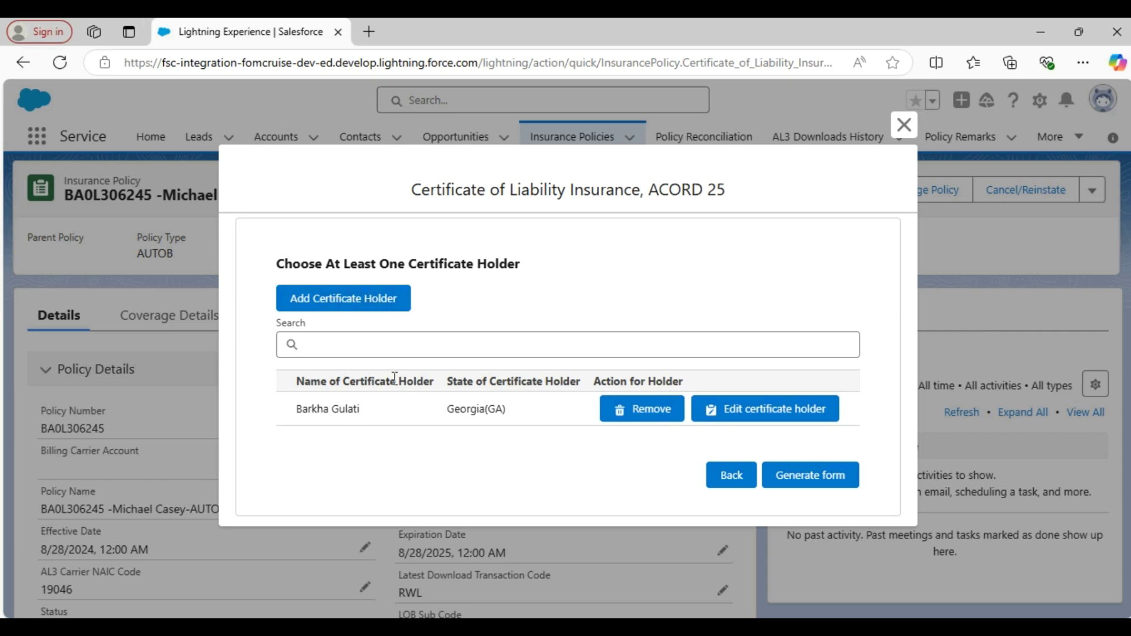
click(811, 484)
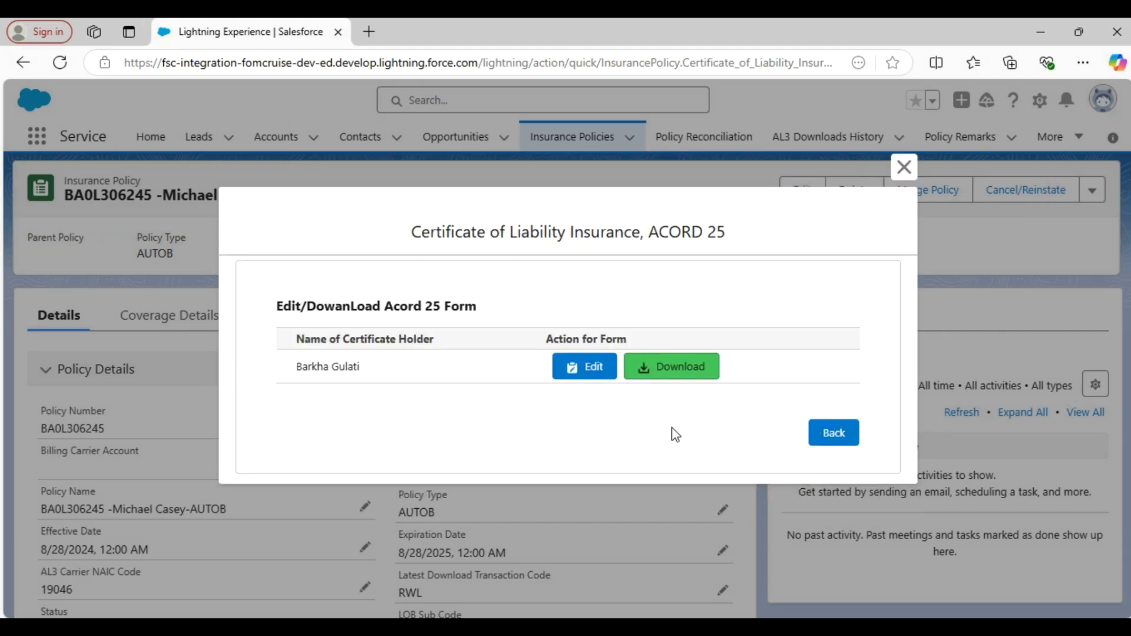
click(586, 379)
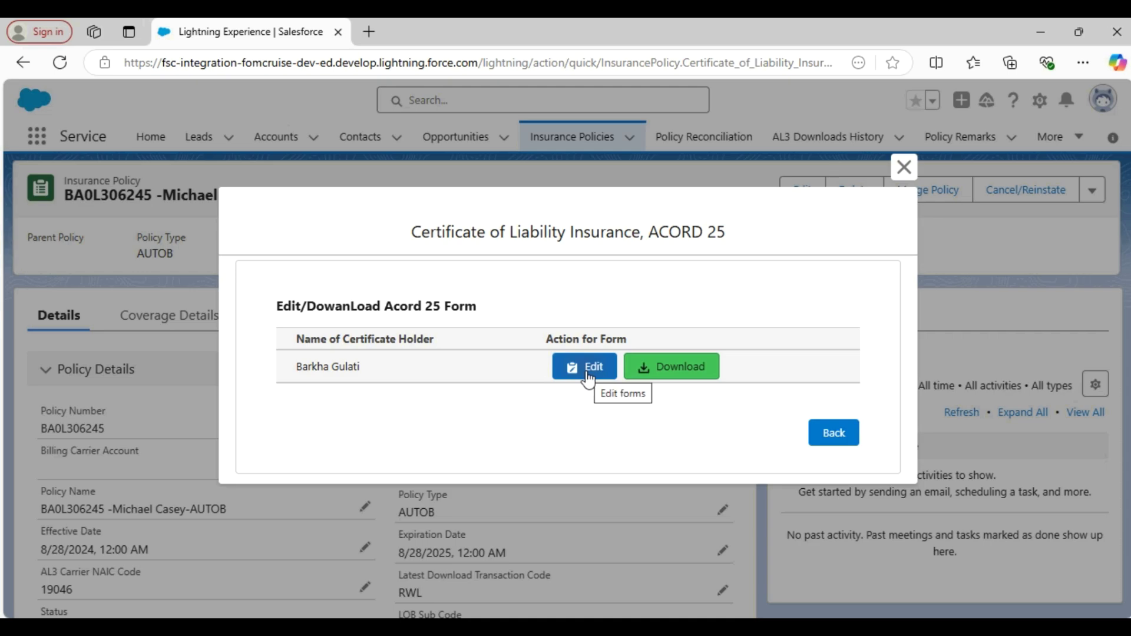
click(587, 380)
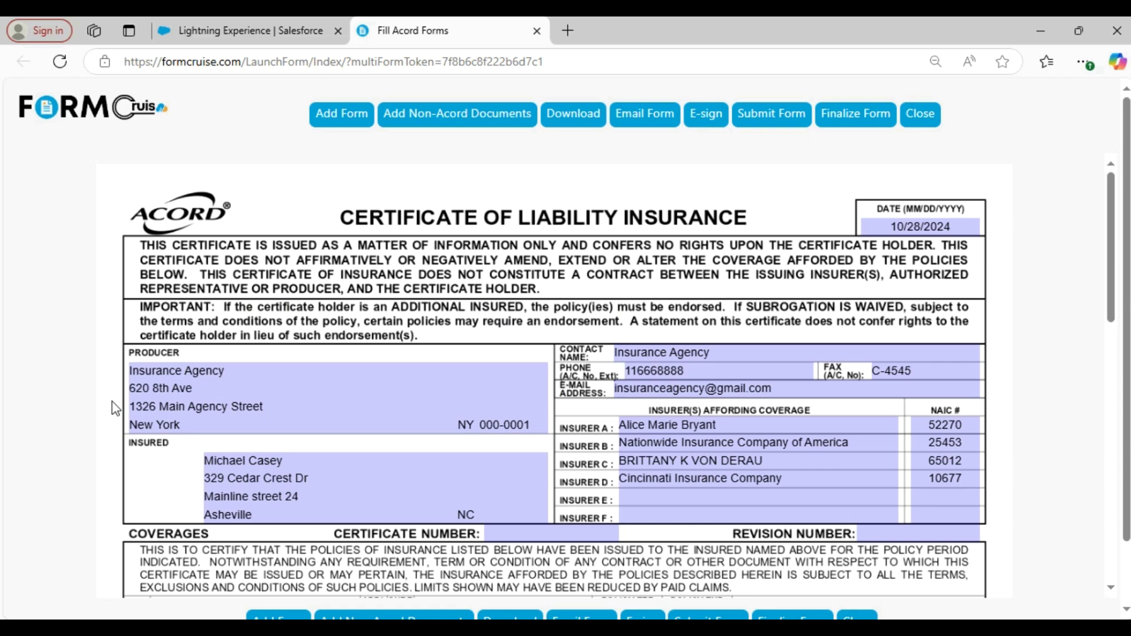
- Scroll through the prefilled certificate's coverages, including the 1000000.00 general liability limit, and back up
scroll(332, 380, down, 1)
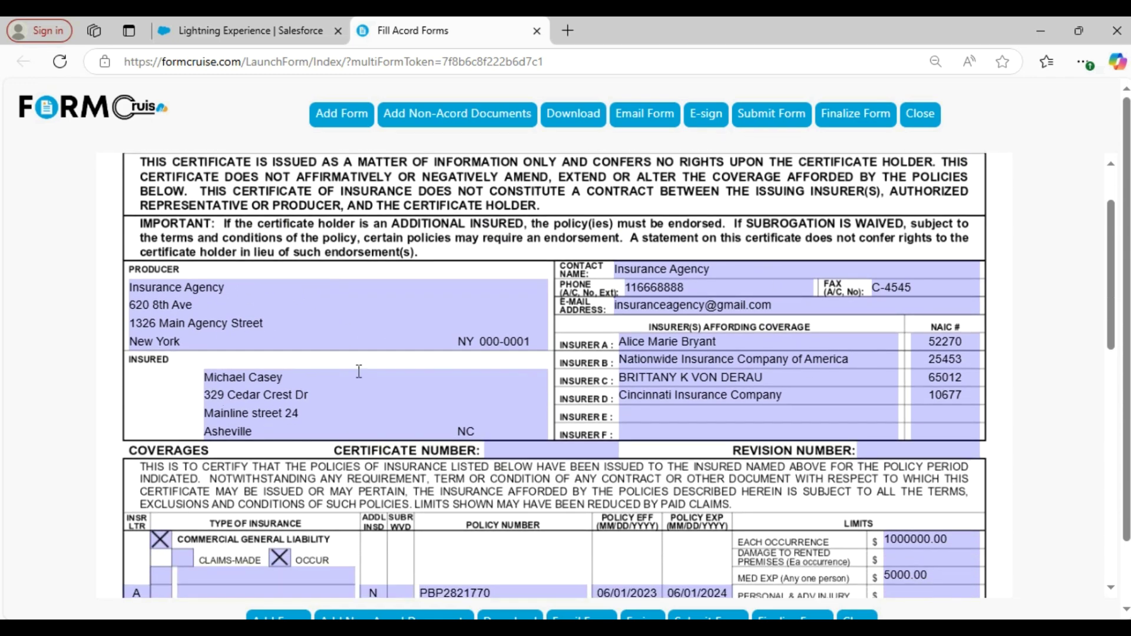
scroll(344, 386, down, 2)
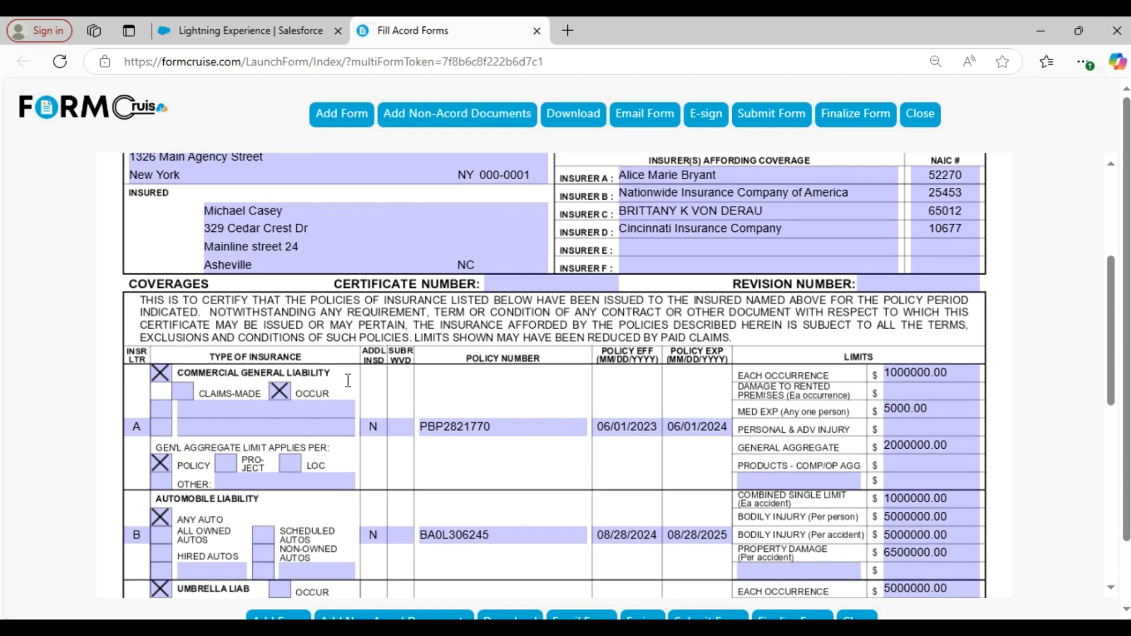
scroll(326, 455, down, 1)
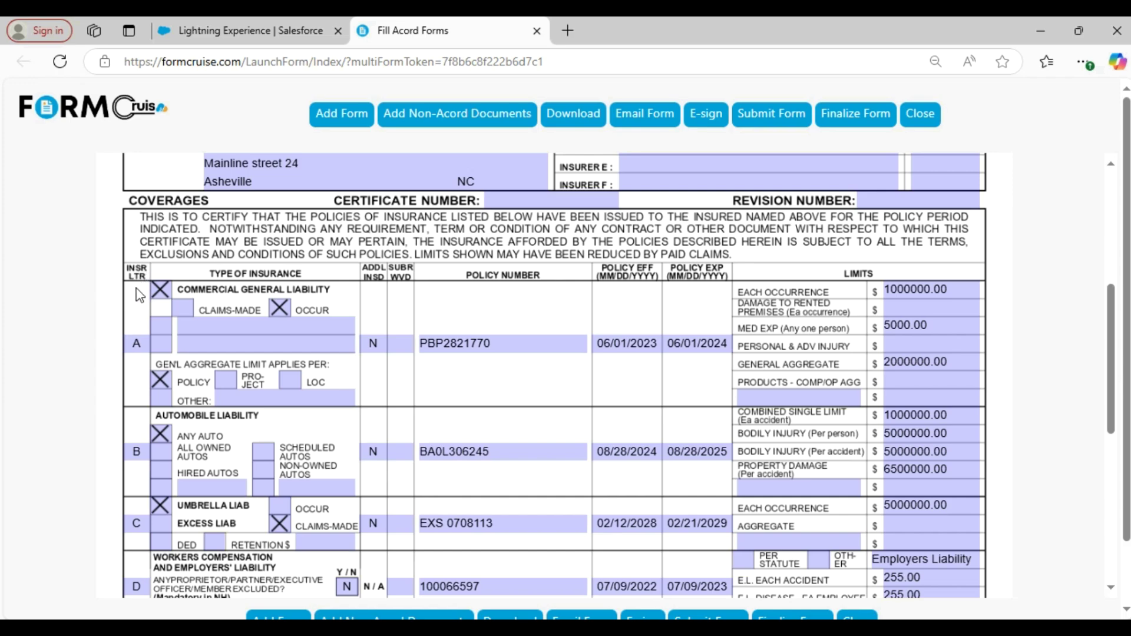
scroll(171, 449, down, 1)
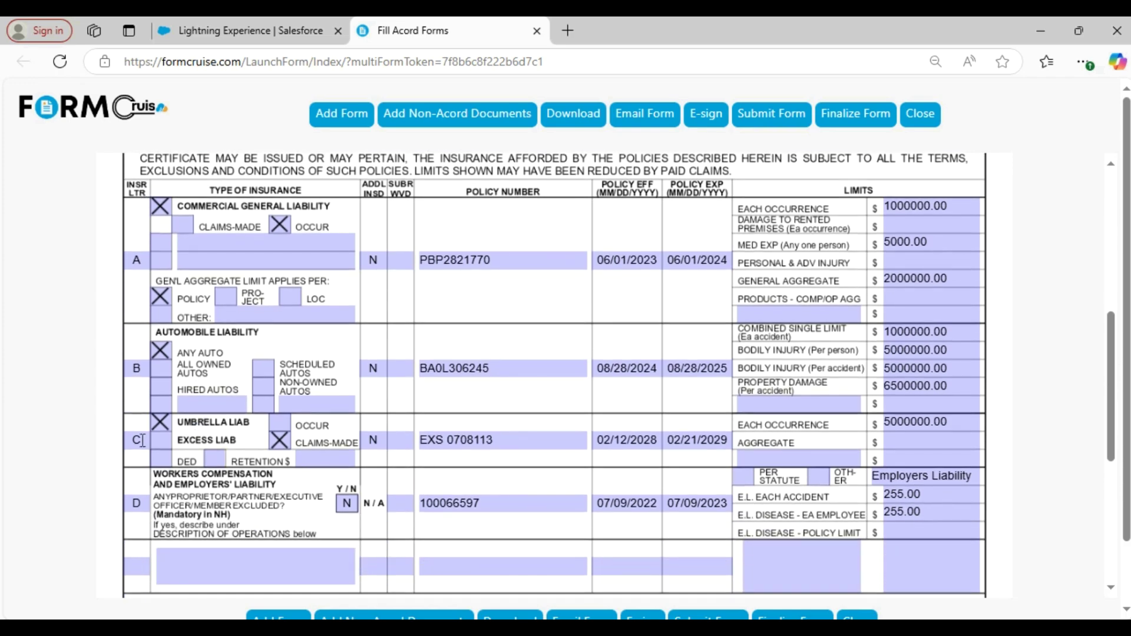
scroll(634, 352, up, 4)
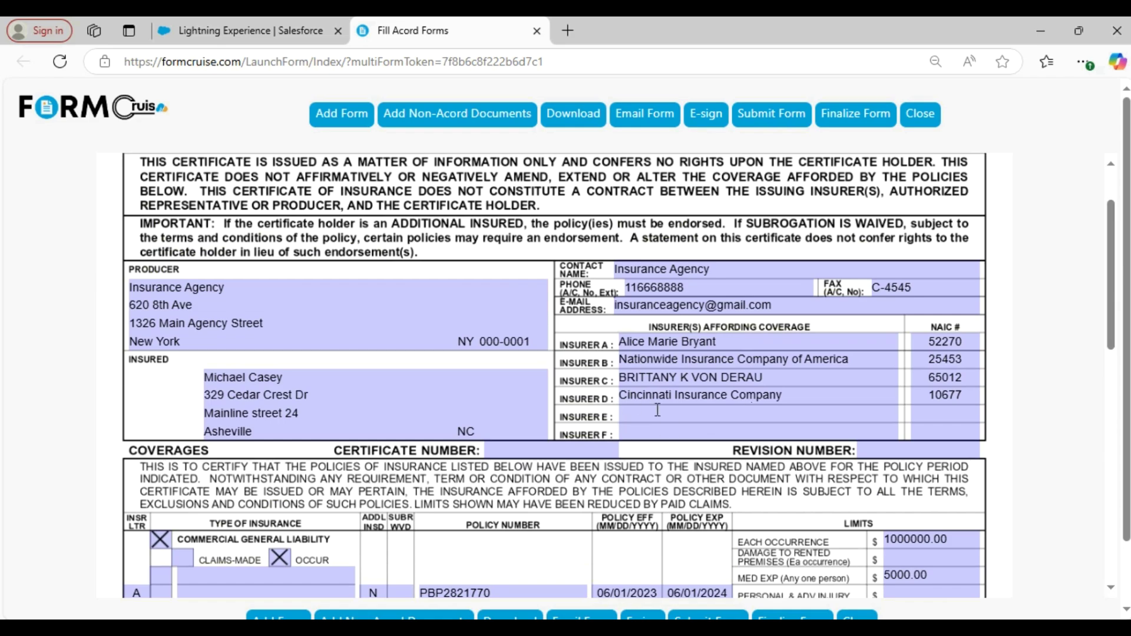
scroll(642, 409, down, 3)
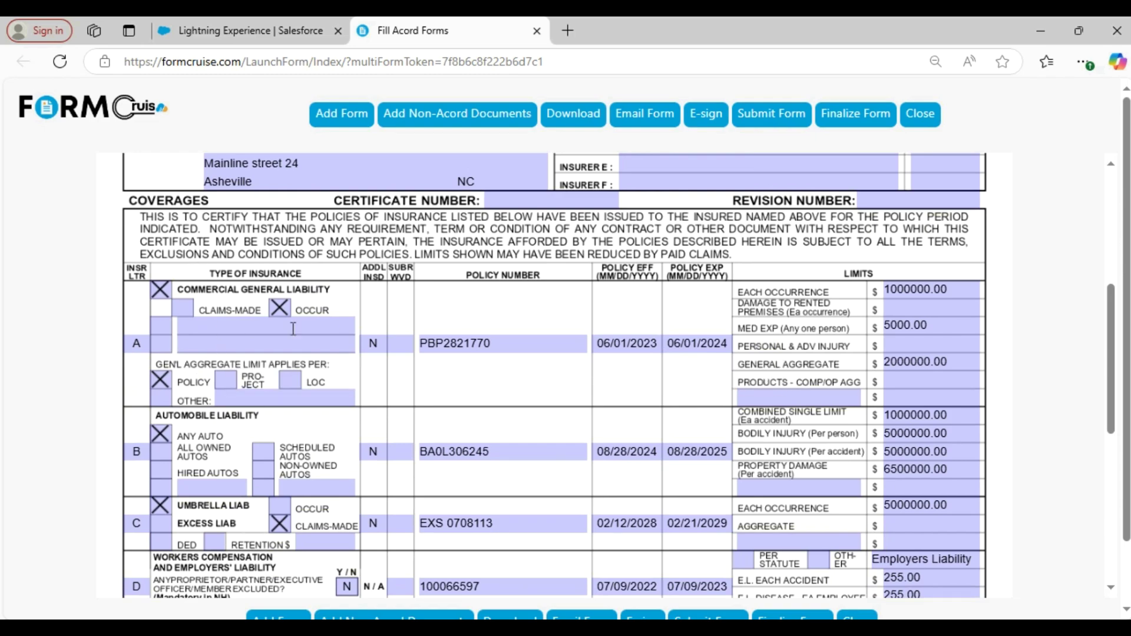
scroll(268, 347, down, 3)
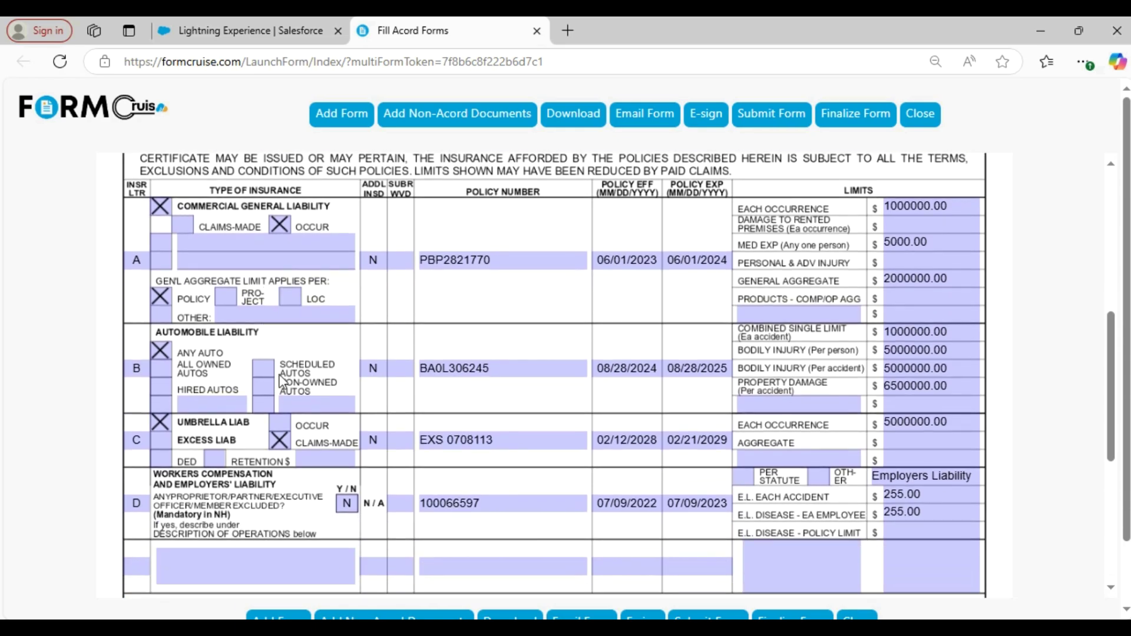
scroll(234, 494, up, 10)
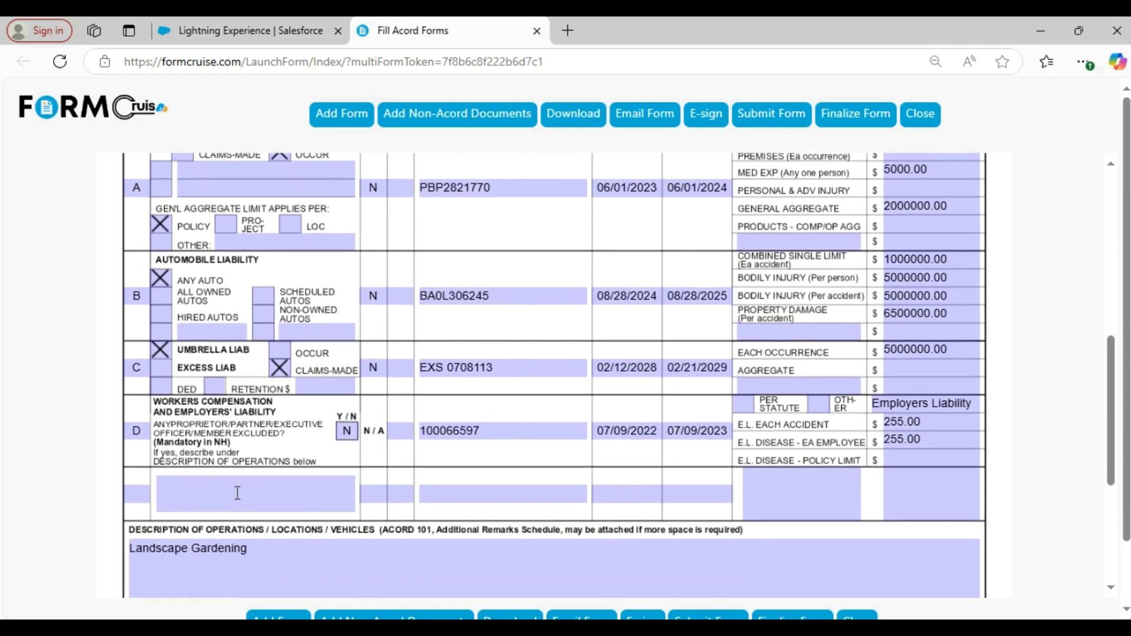
scroll(236, 492, down, 8)
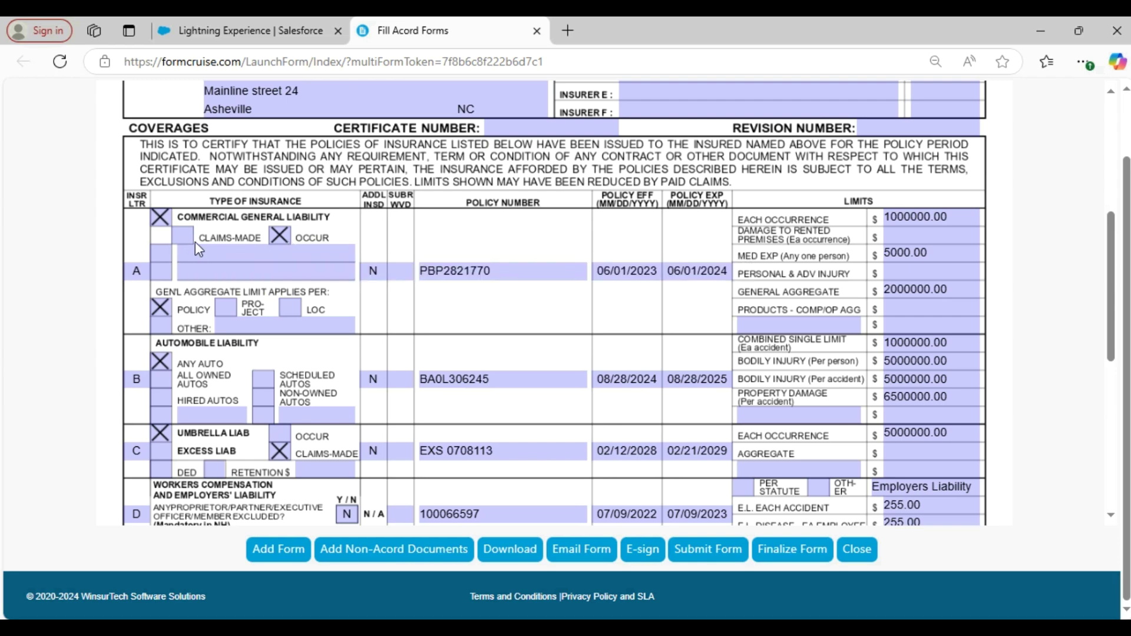
scroll(195, 241, down, 1)
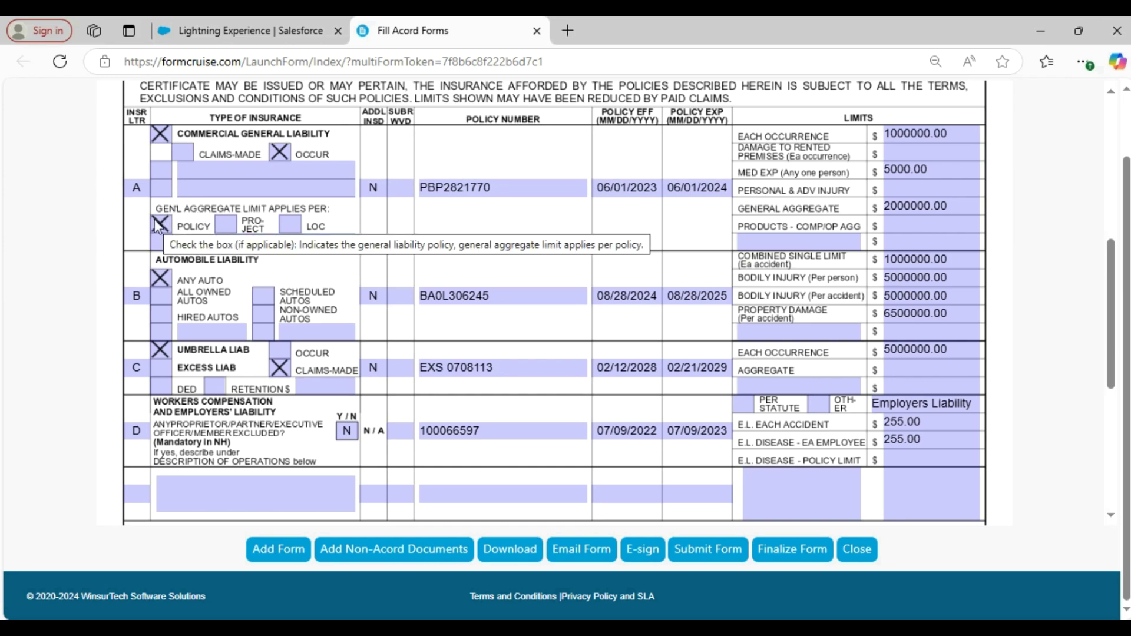
scroll(154, 219, up, 2)
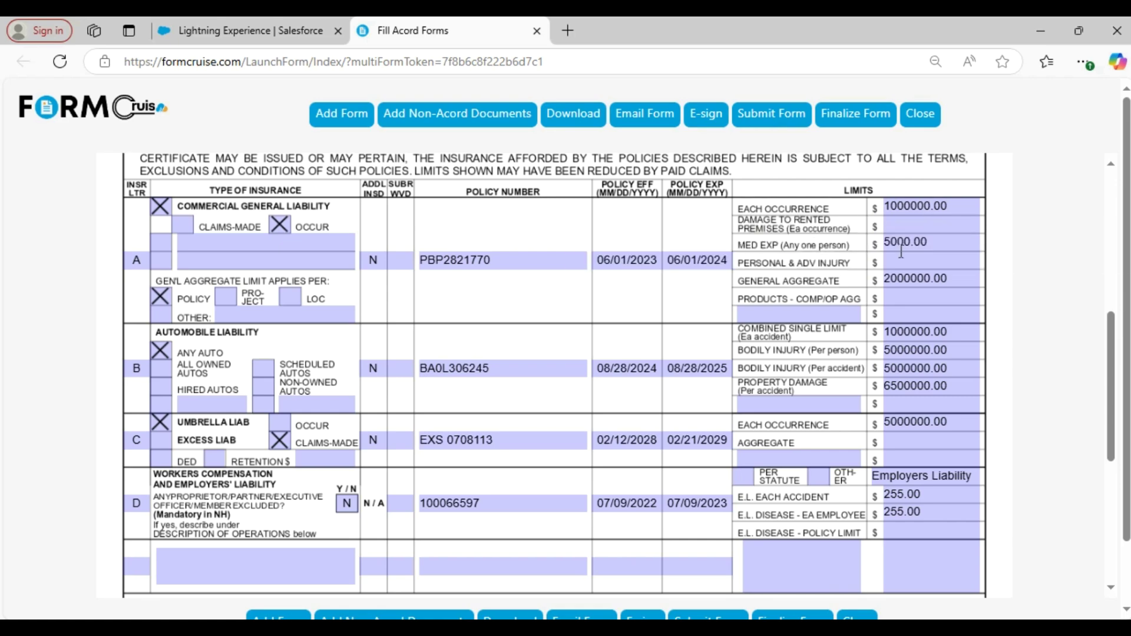
scroll(792, 274, down, 2)
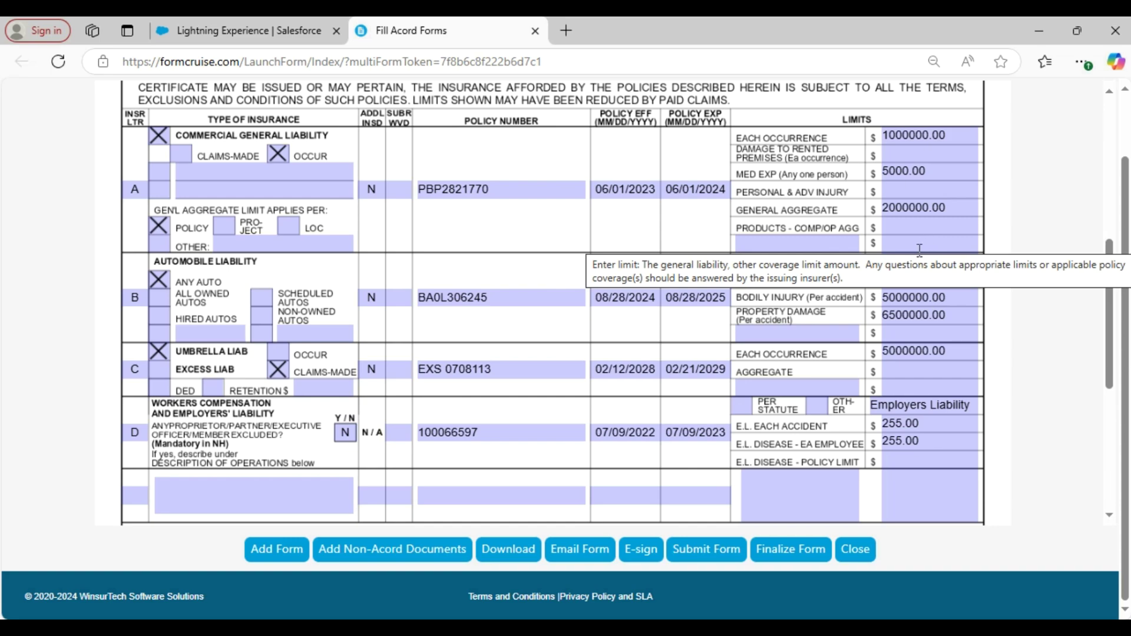
scroll(924, 246, up, 1)
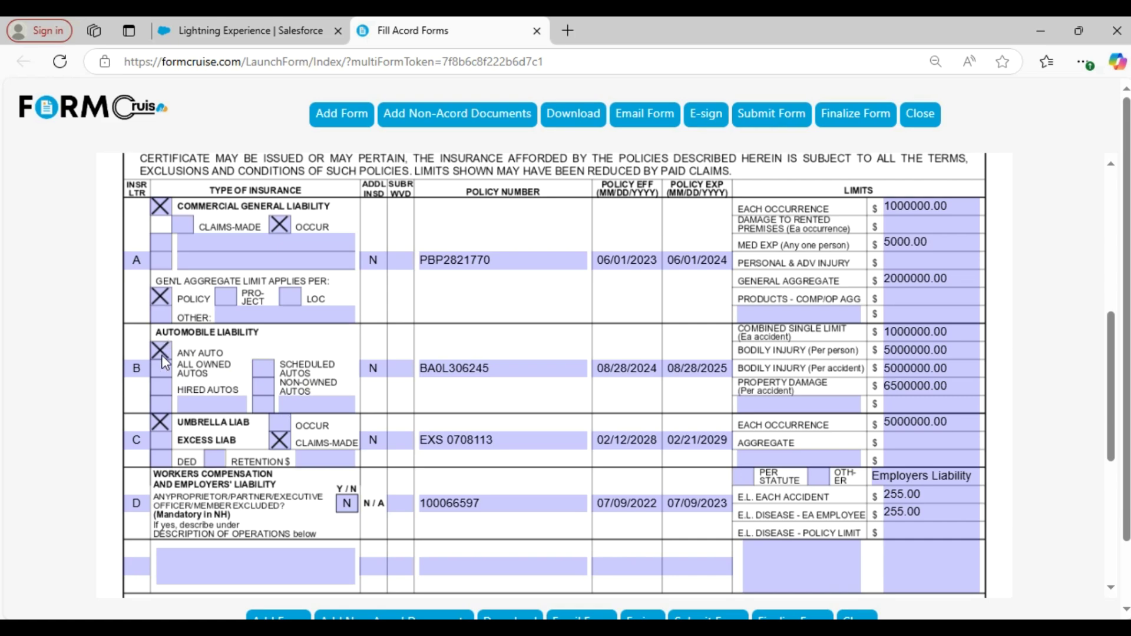
mouse_move(161, 355)
mouse_move(161, 377)
mouse_move(269, 369)
mouse_move(955, 390)
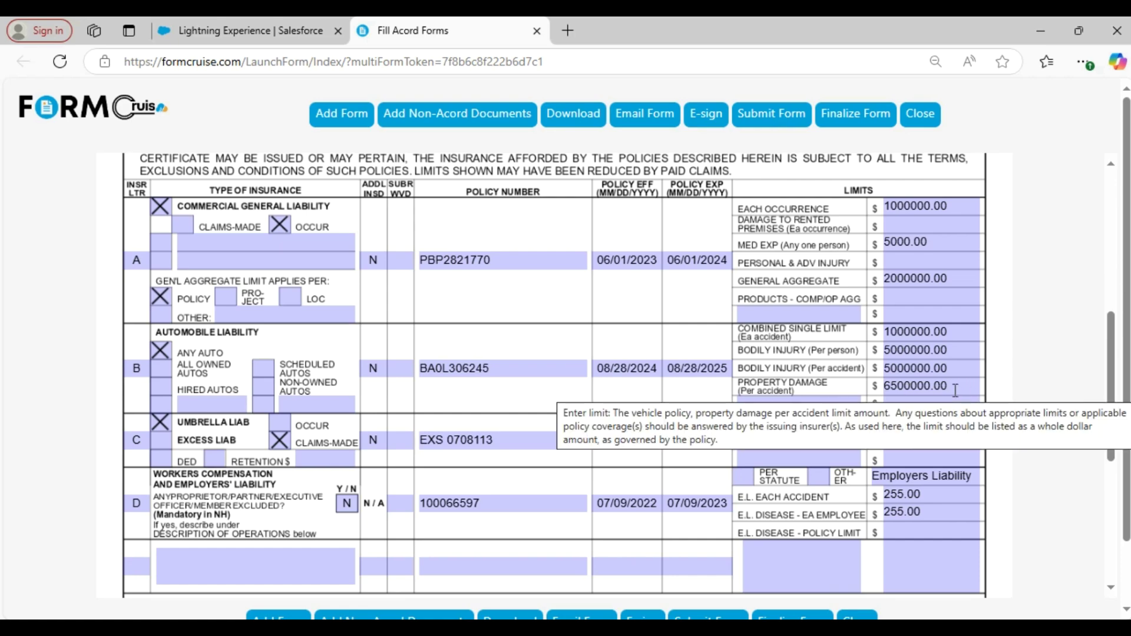
- Scroll the reopened certificate down to the Certificate Holder and Authorized Representative section
scroll(211, 356, down, 1)
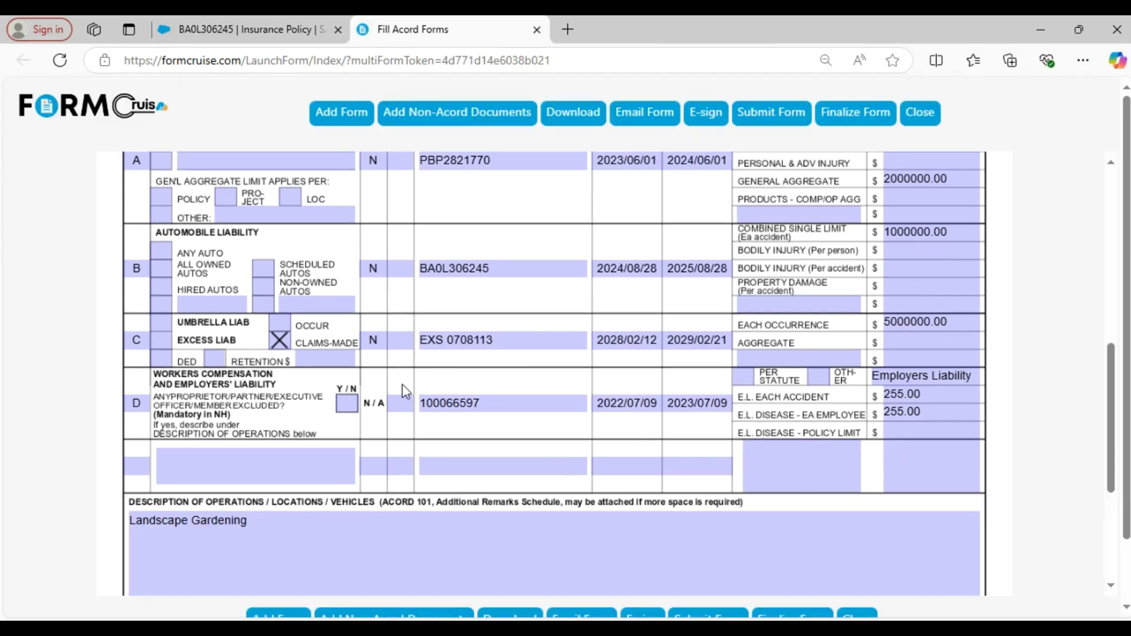
scroll(287, 340, down, 5)
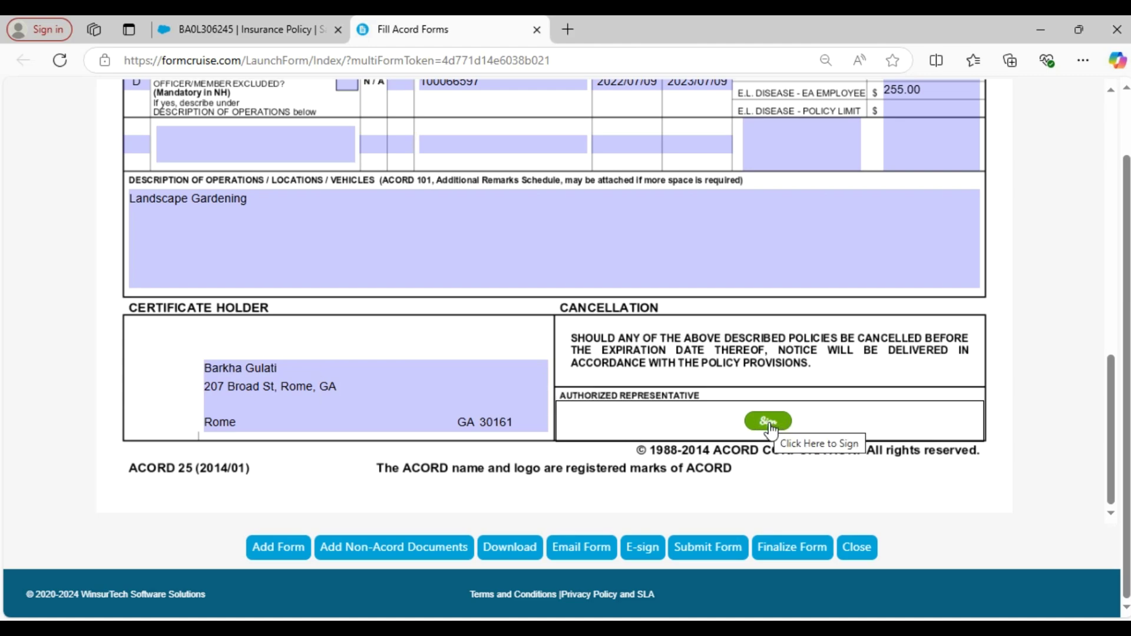
- Sign the Authorized Representative box with a typed name signature and download the certificate
click(768, 426)
click(467, 275)
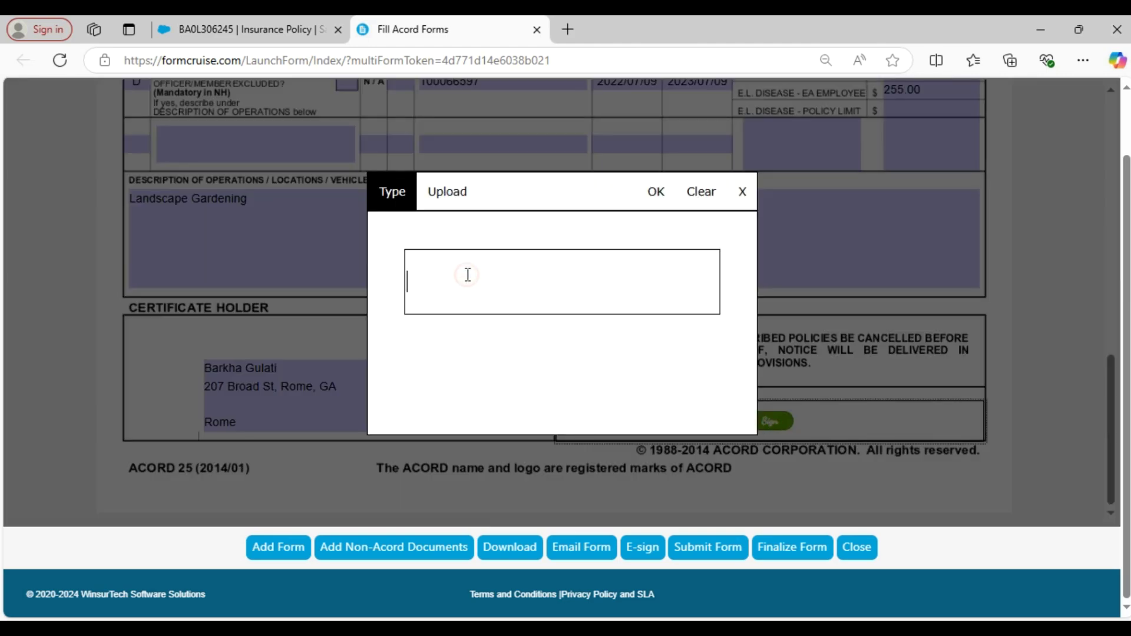
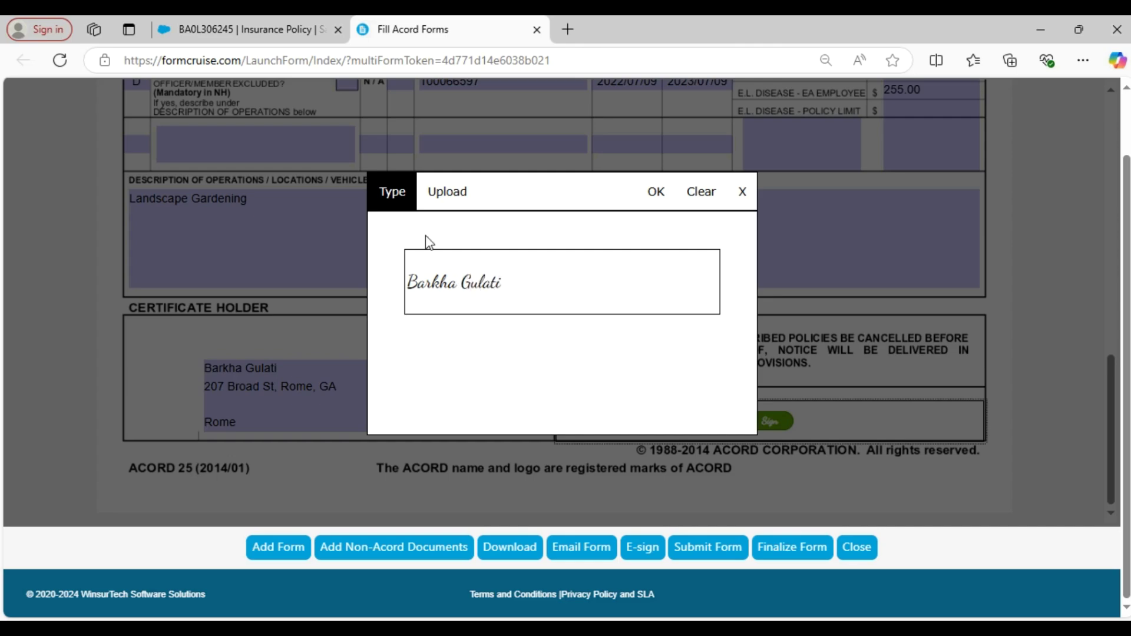
click(653, 192)
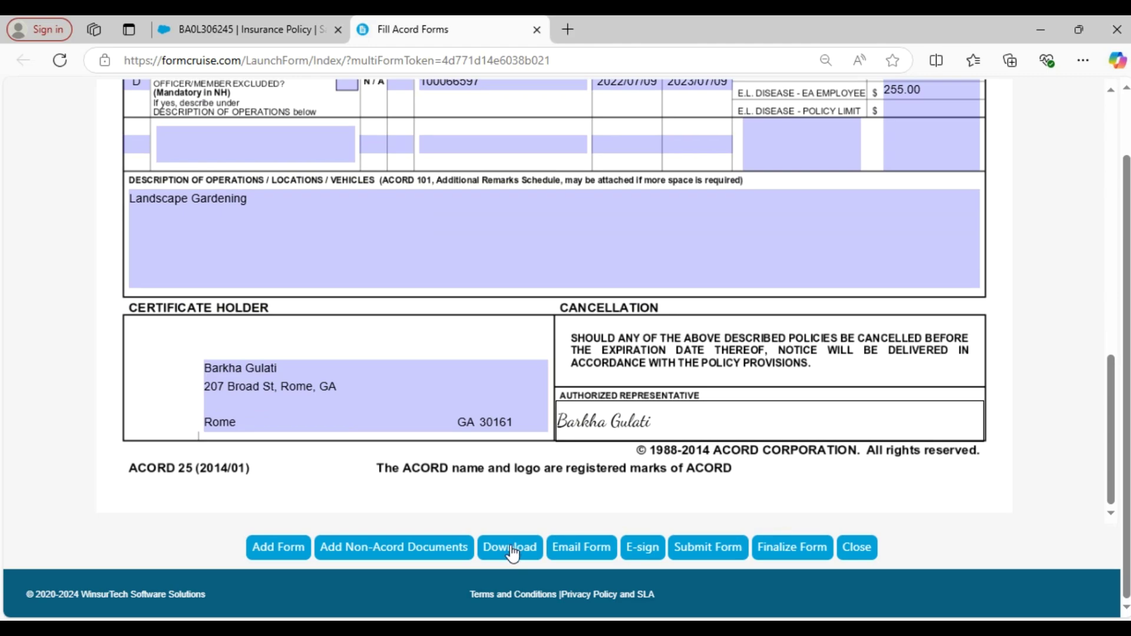
click(511, 548)
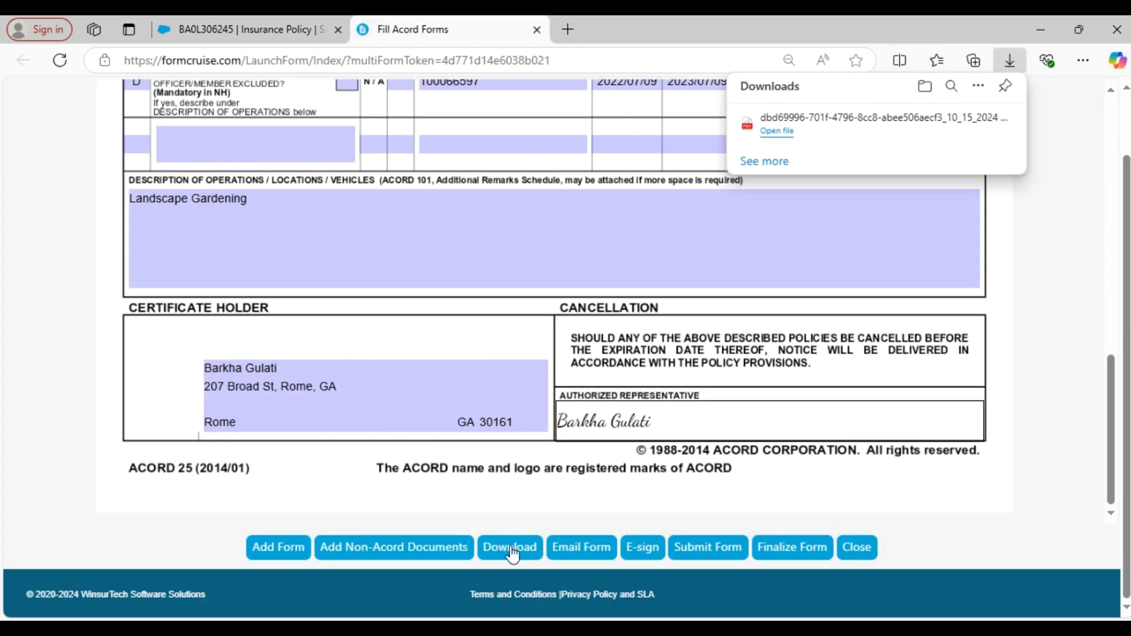
- Open the downloaded certificate PDF in Edge and scroll through its single page
click(788, 132)
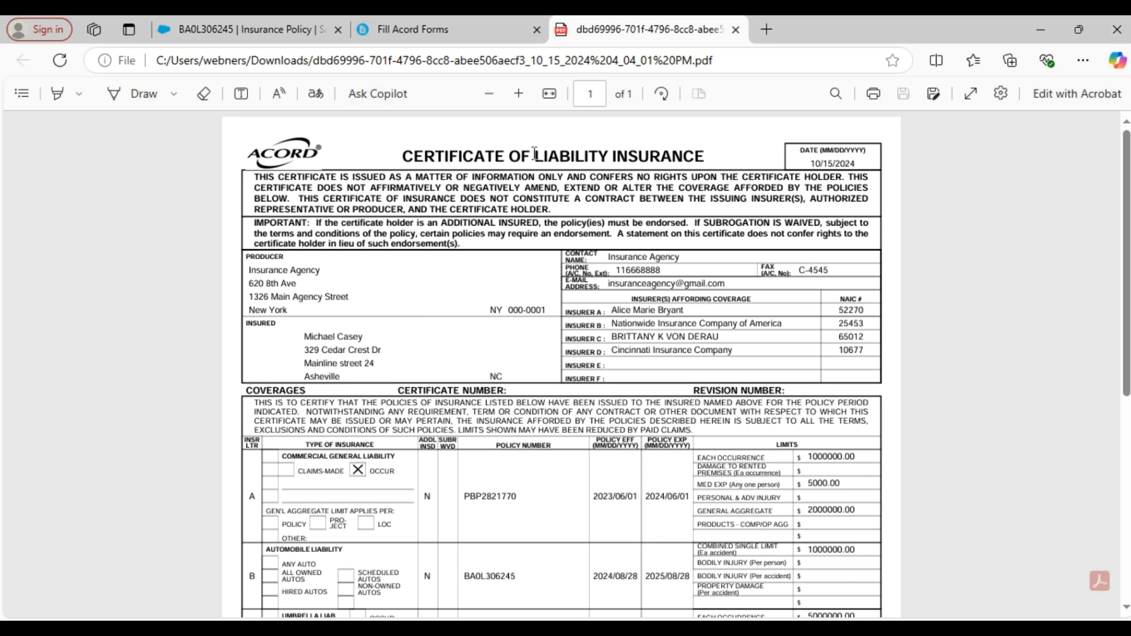
scroll(336, 446, down, 6)
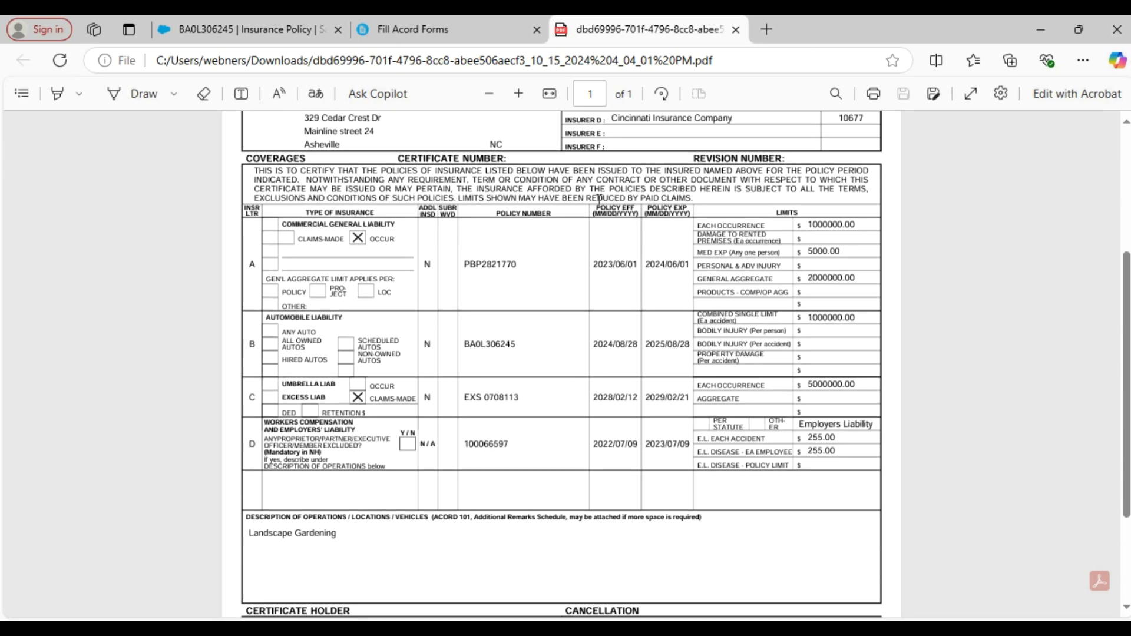
scroll(660, 508, up, 6)
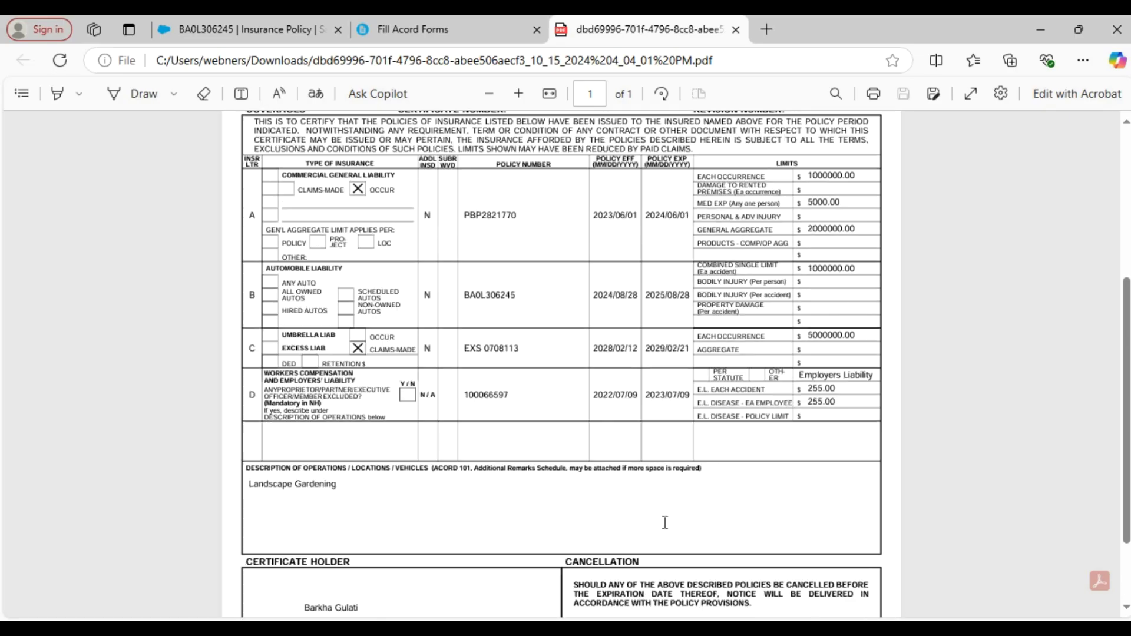